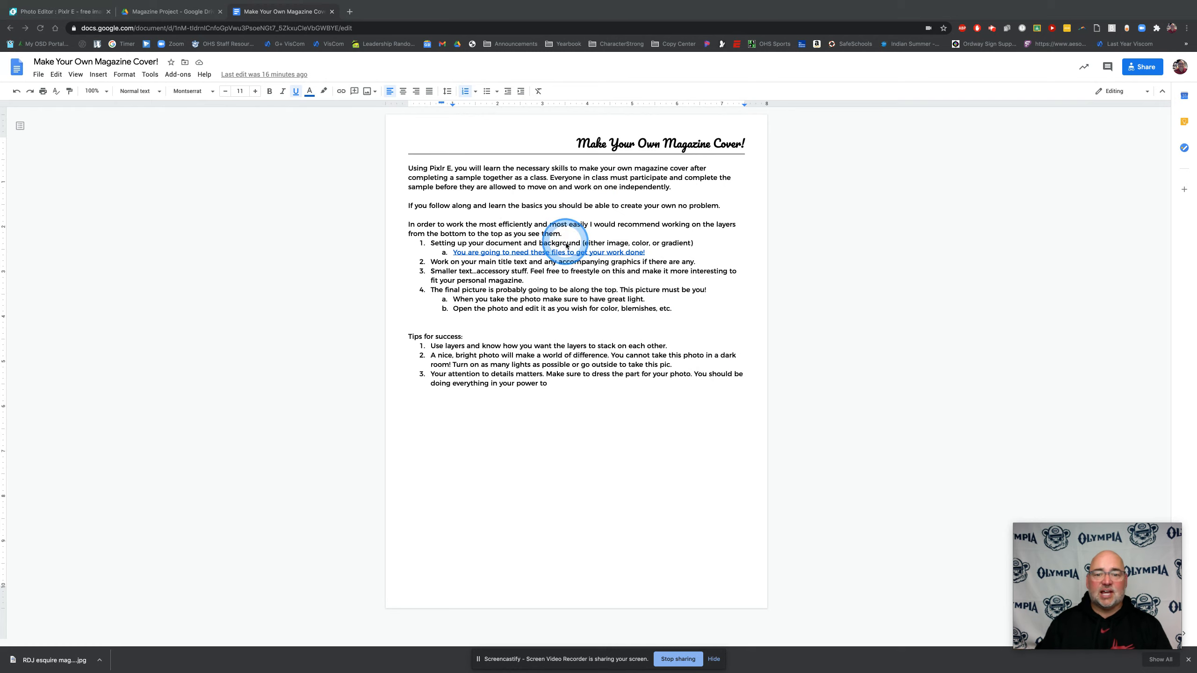
Open the linked Magazine Project folder in Google Drive and download the RDJ esquire mag sample.jpg image
{"action": "left_click", "coordinate": [566, 252]}
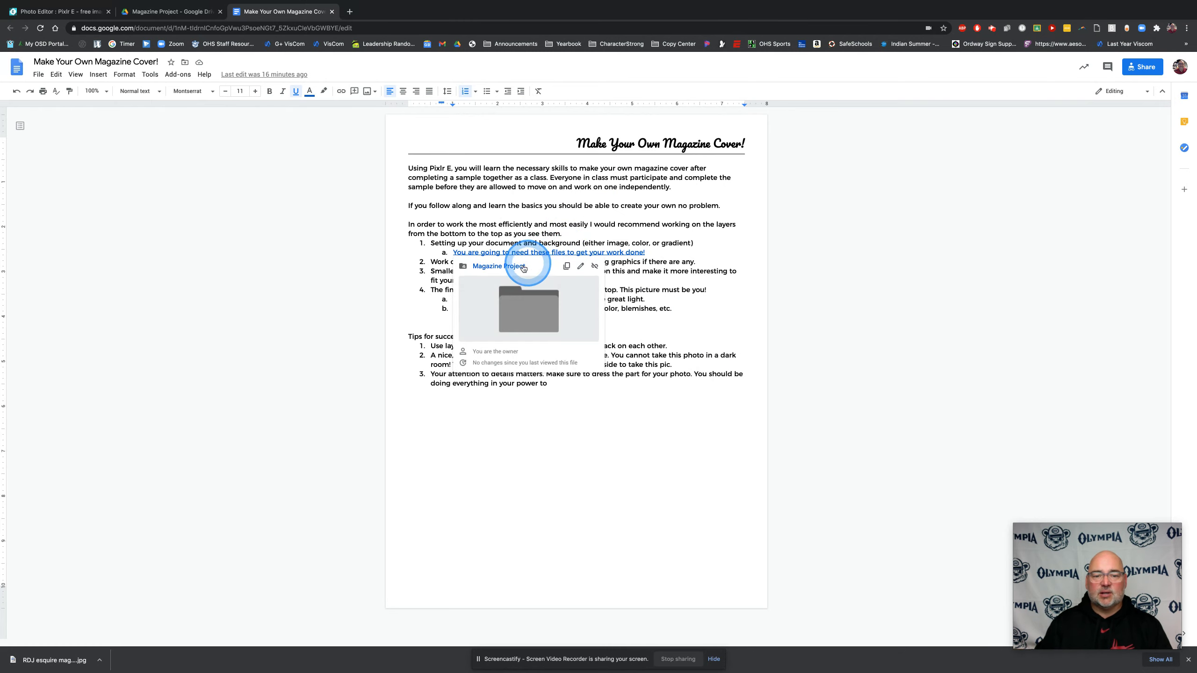
{"action": "left_click", "coordinate": [519, 266]}
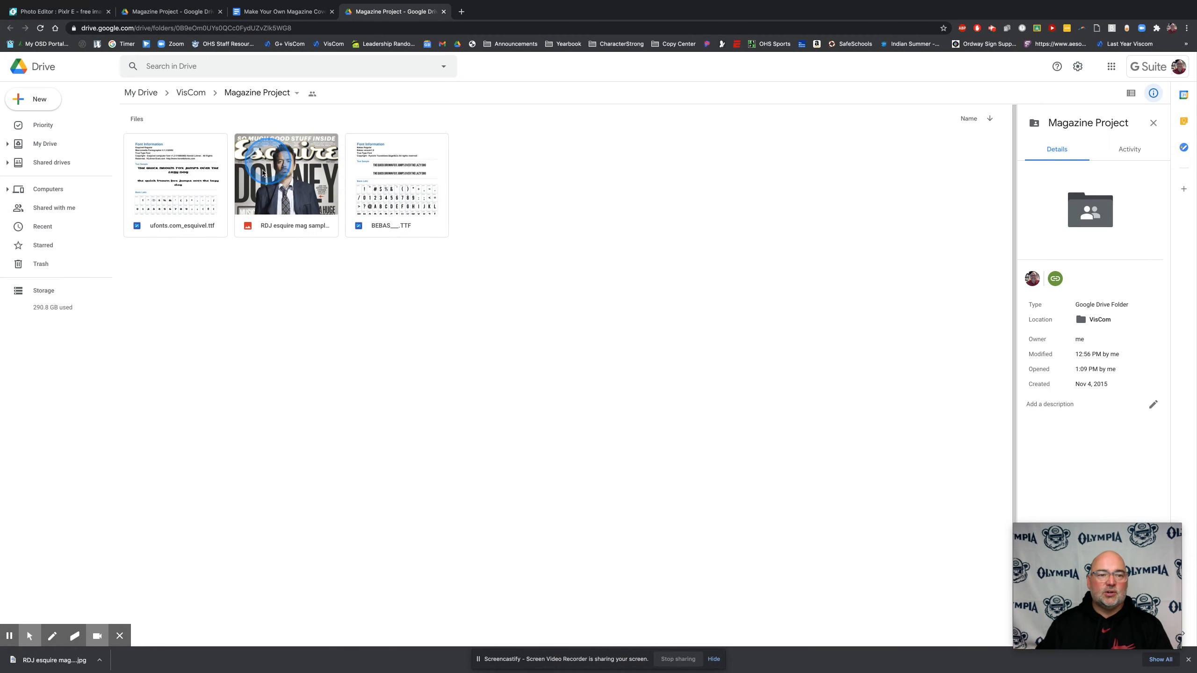
{"action": "double_click", "coordinate": [292, 184]}
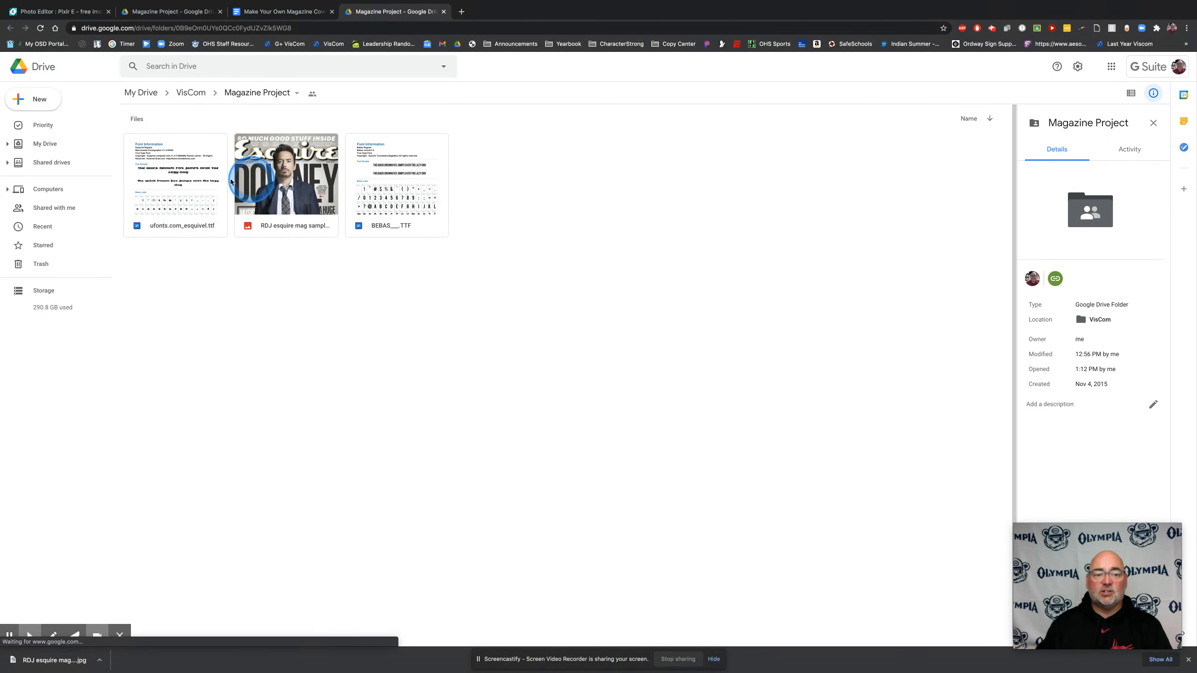
{"action": "left_click", "coordinate": [286, 190]}
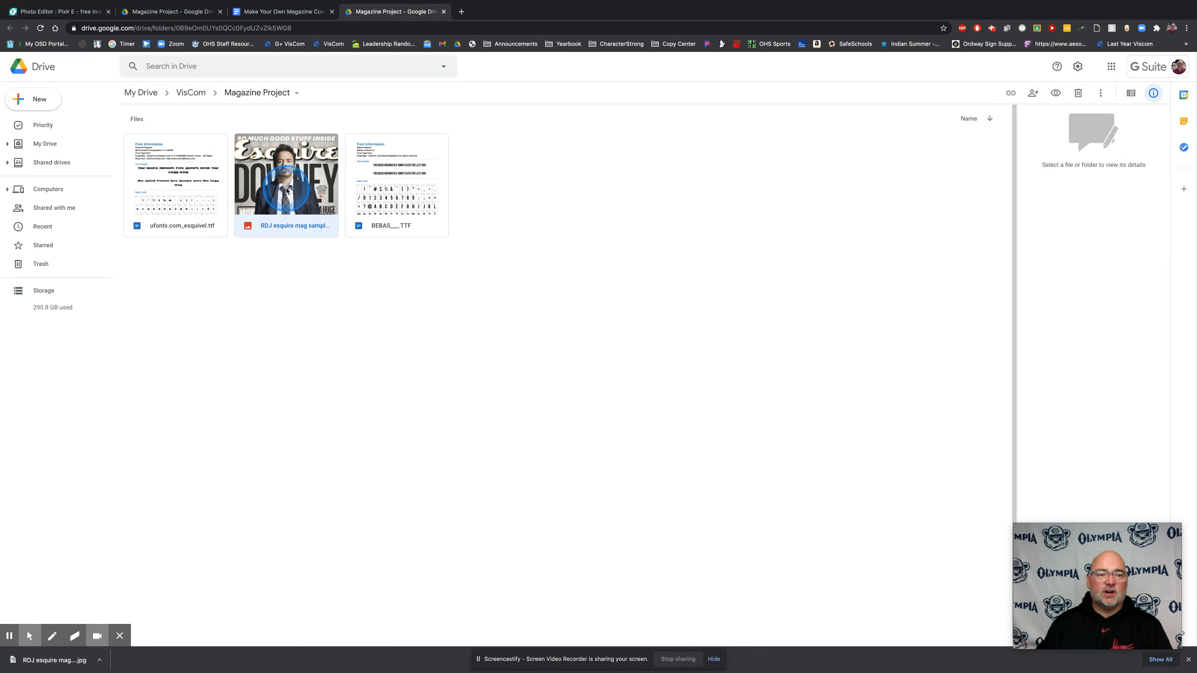
{"action": "right_click", "coordinate": [287, 213]}
{"action": "left_click", "coordinate": [340, 421]}
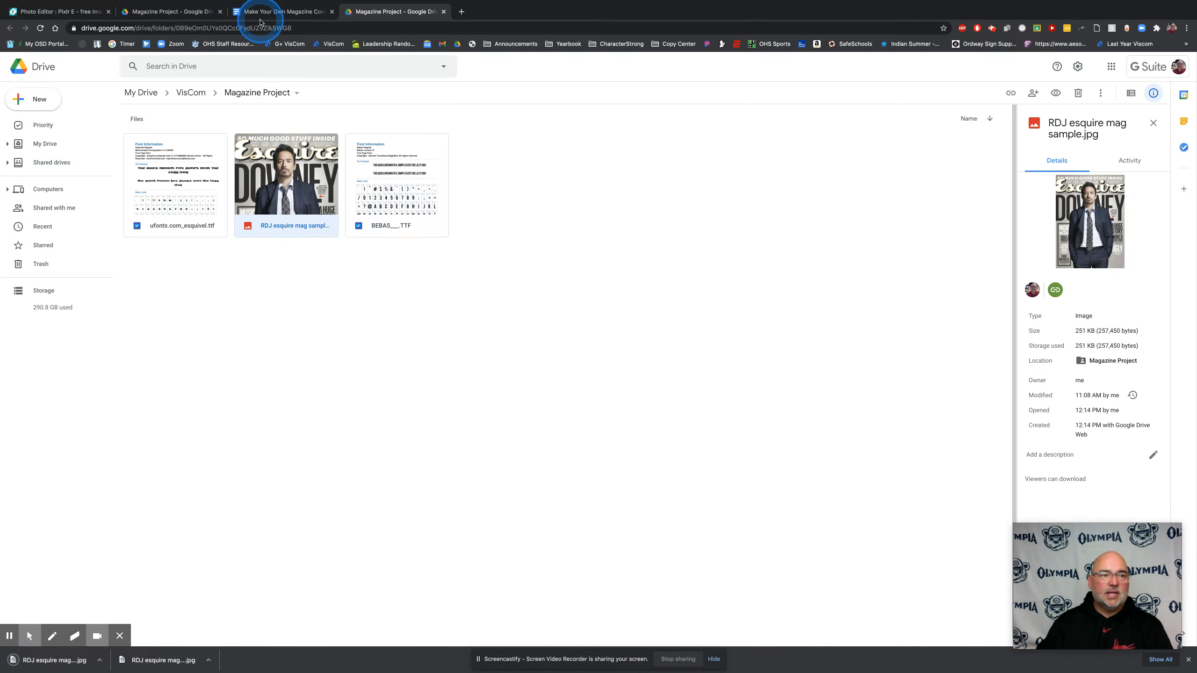
Switch to Pixlr, open the Advanced Pixlr E editor from its home page, and start creating a new document
{"action": "left_click", "coordinate": [56, 11]}
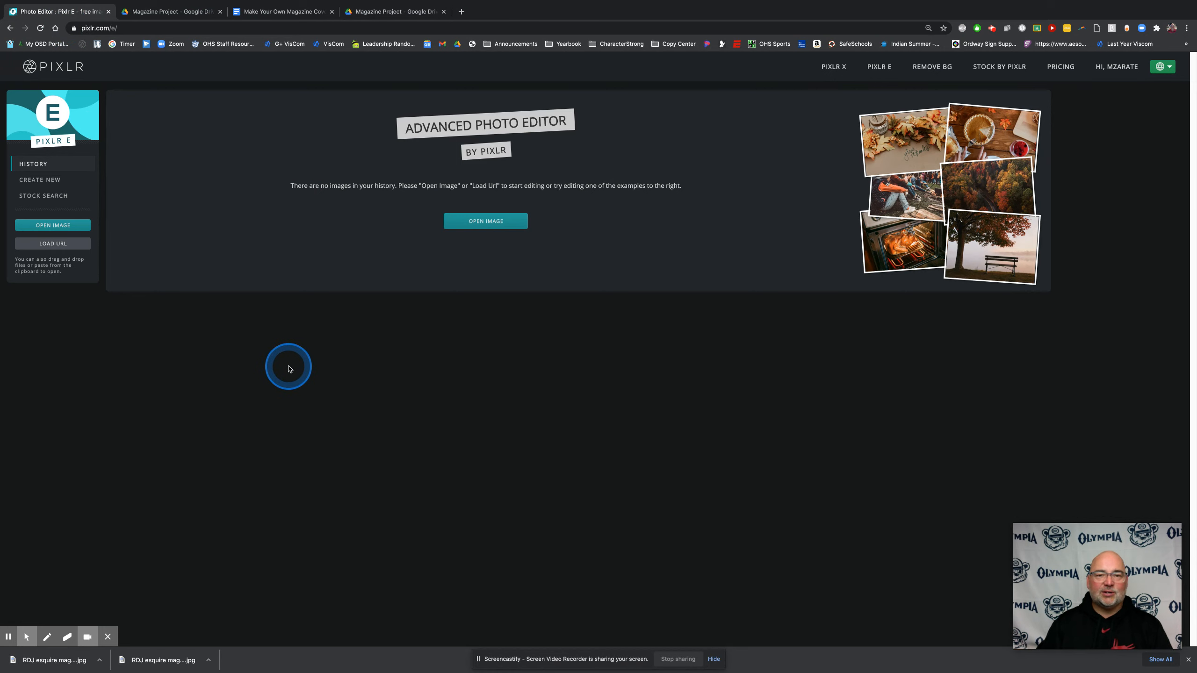
{"action": "left_click", "coordinate": [60, 75]}
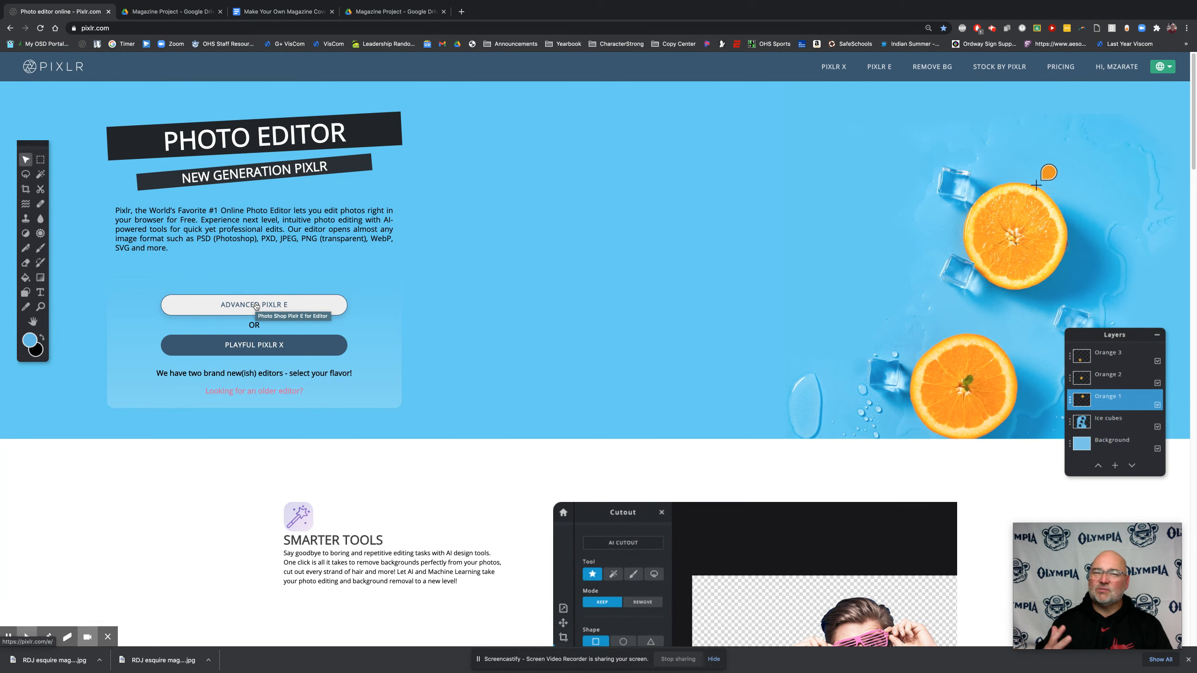
{"action": "left_click", "coordinate": [255, 305]}
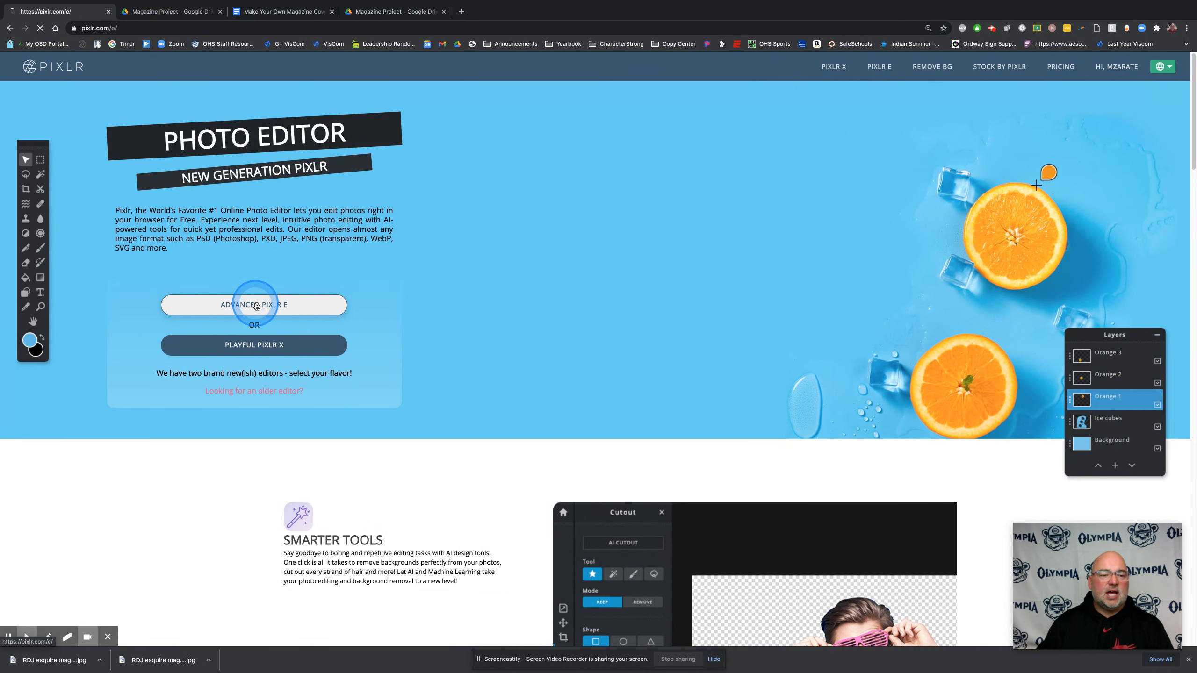
{"action": "left_click", "coordinate": [56, 179]}
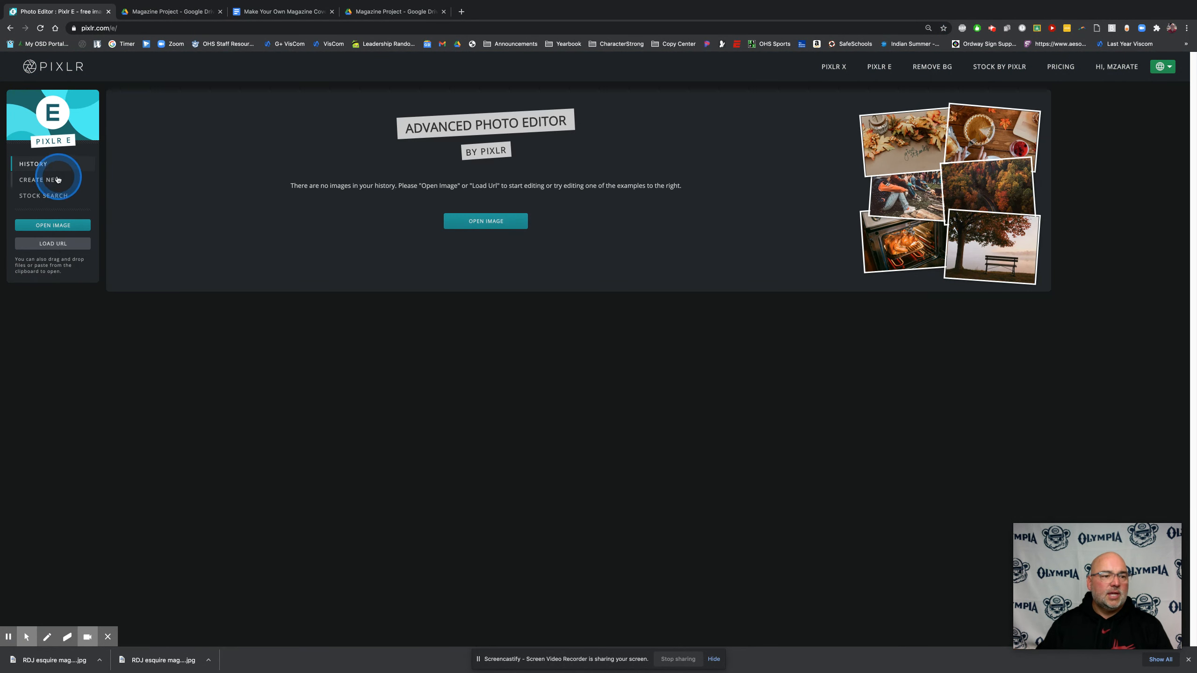
Create a Full HD document, 1920 x 1080, named with the owner's surname followed by "Sample Magazine"
{"action": "left_click", "coordinate": [487, 337]}
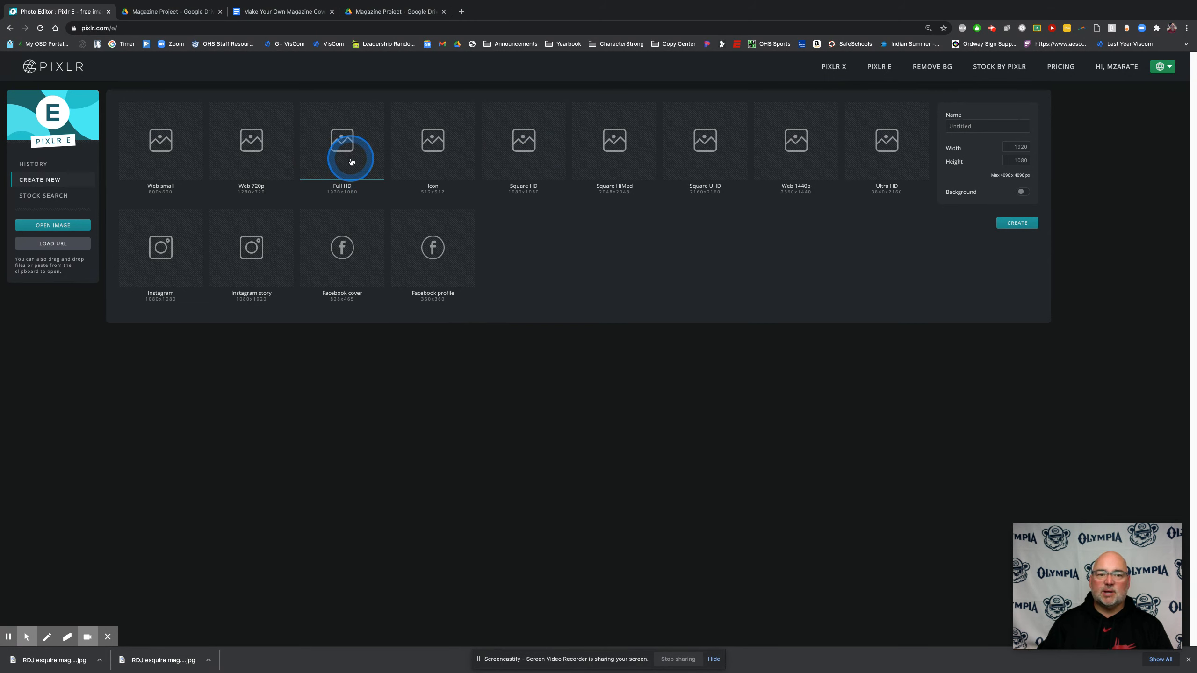
{"action": "left_click", "coordinate": [987, 126]}
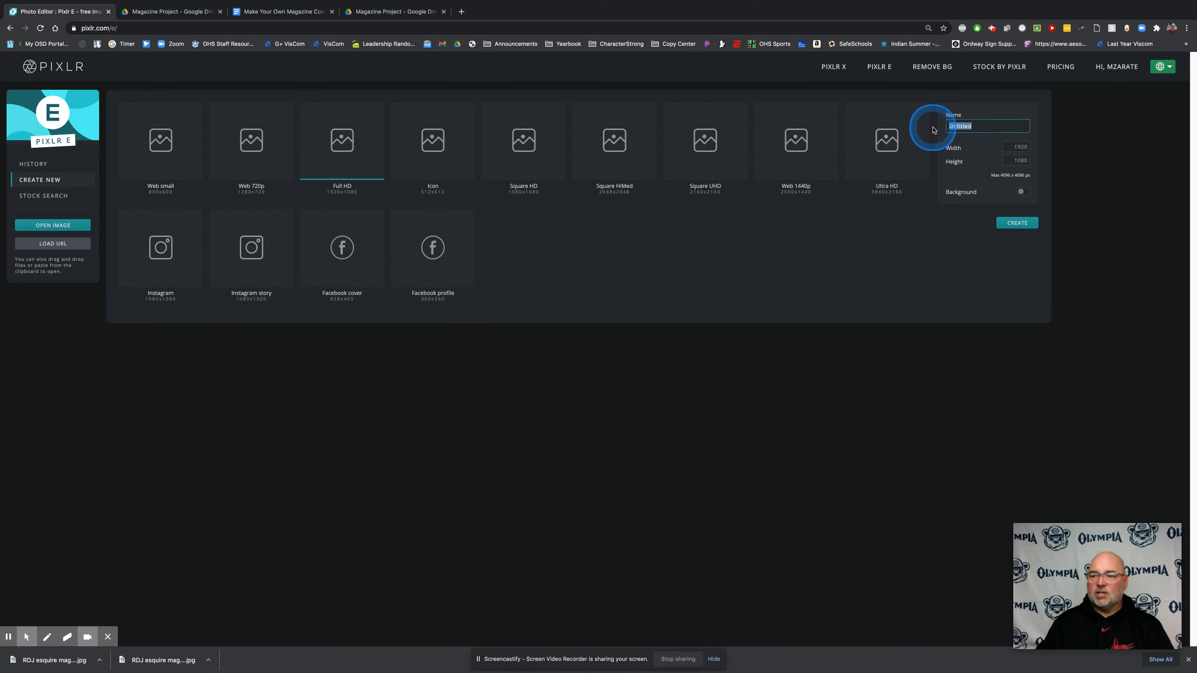
{"action": "key", "text": "BackSpace"}
{"action": "key", "text": "BackSpace"}
{"action": "key", "text": "BackSpace"}
{"action": "key", "text": "BackSpace"}
{"action": "key", "text": "BackSpace"}
{"action": "key", "text": "BackSpace"}
{"action": "key", "text": "BackSpace"}
{"action": "key", "text": "BackSpace"}
{"action": "type", "text": "Zarate"}
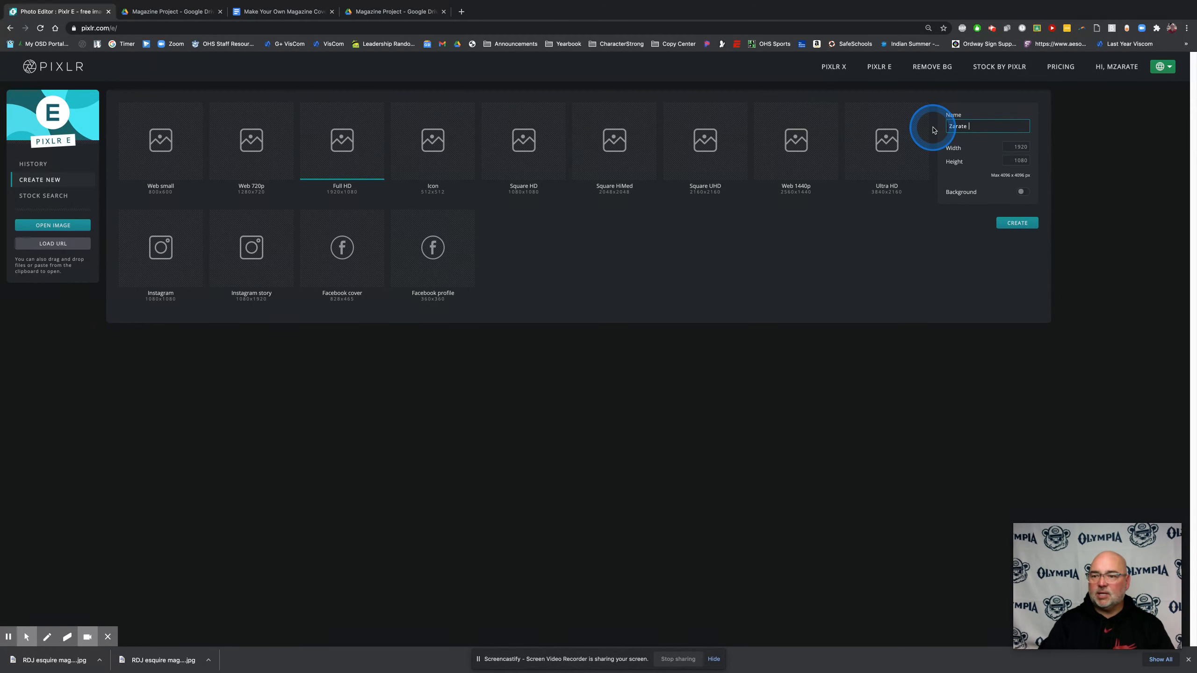
{"action": "type", "text": " Sample Magazine"}
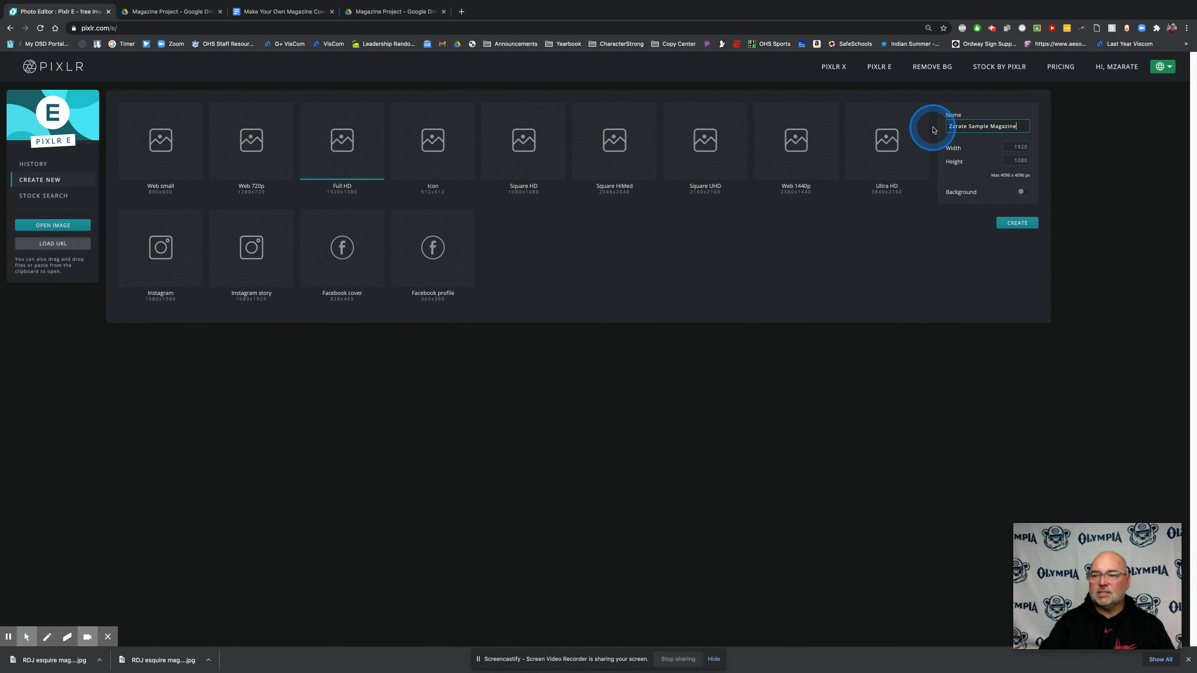
{"action": "left_click", "coordinate": [1033, 229]}
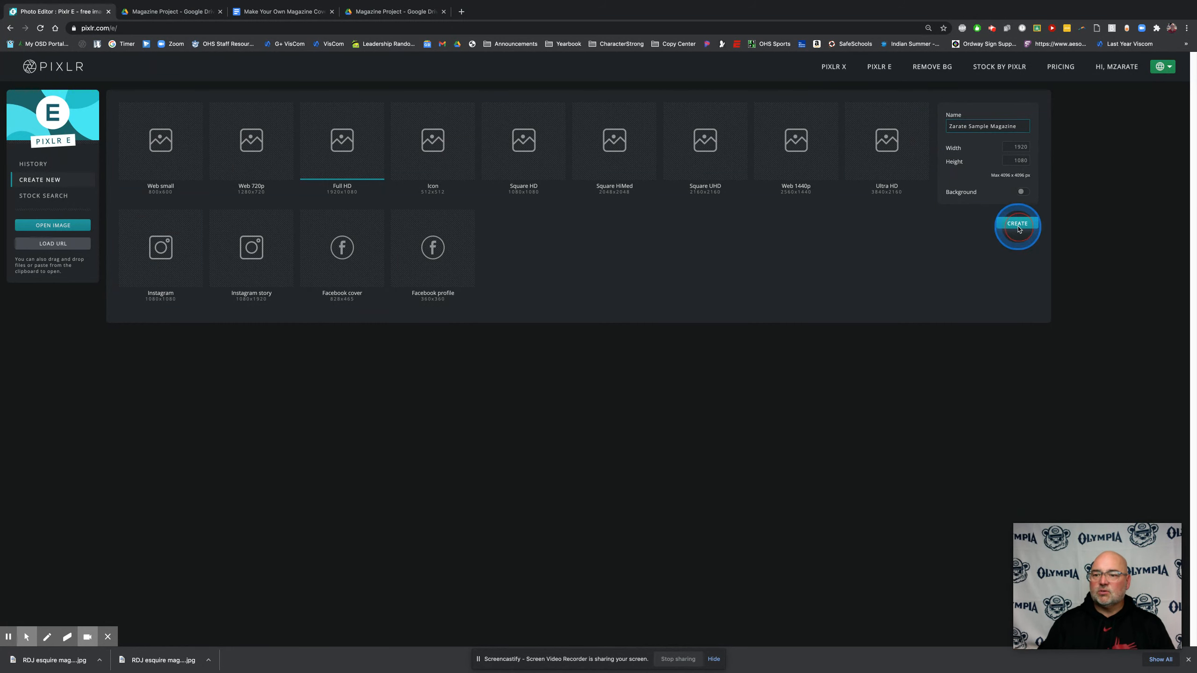
{"action": "left_click", "coordinate": [434, 277]}
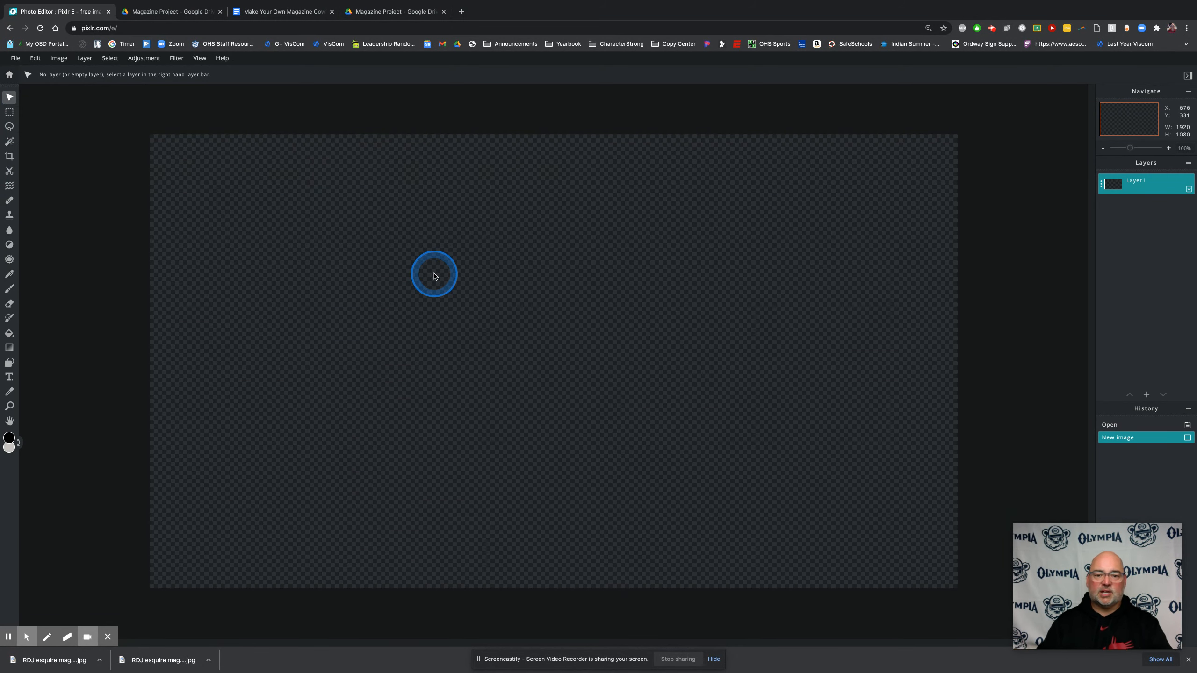
{"action": "left_click", "coordinate": [433, 275]}
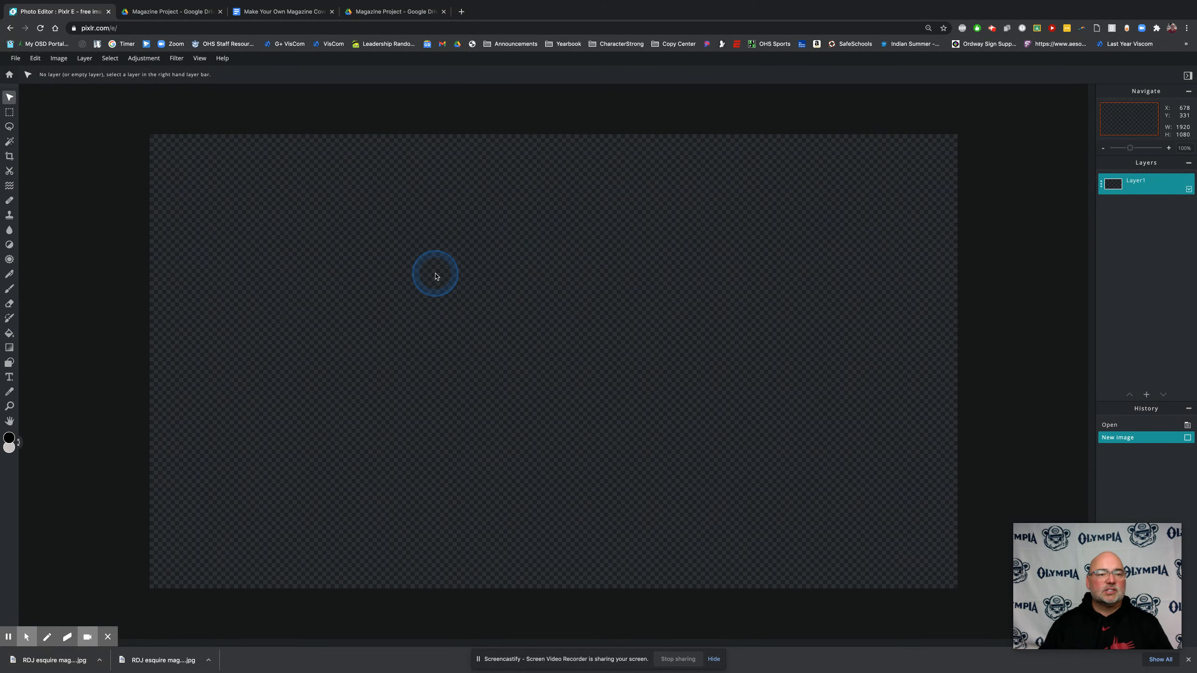
{"action": "left_click", "coordinate": [435, 264]}
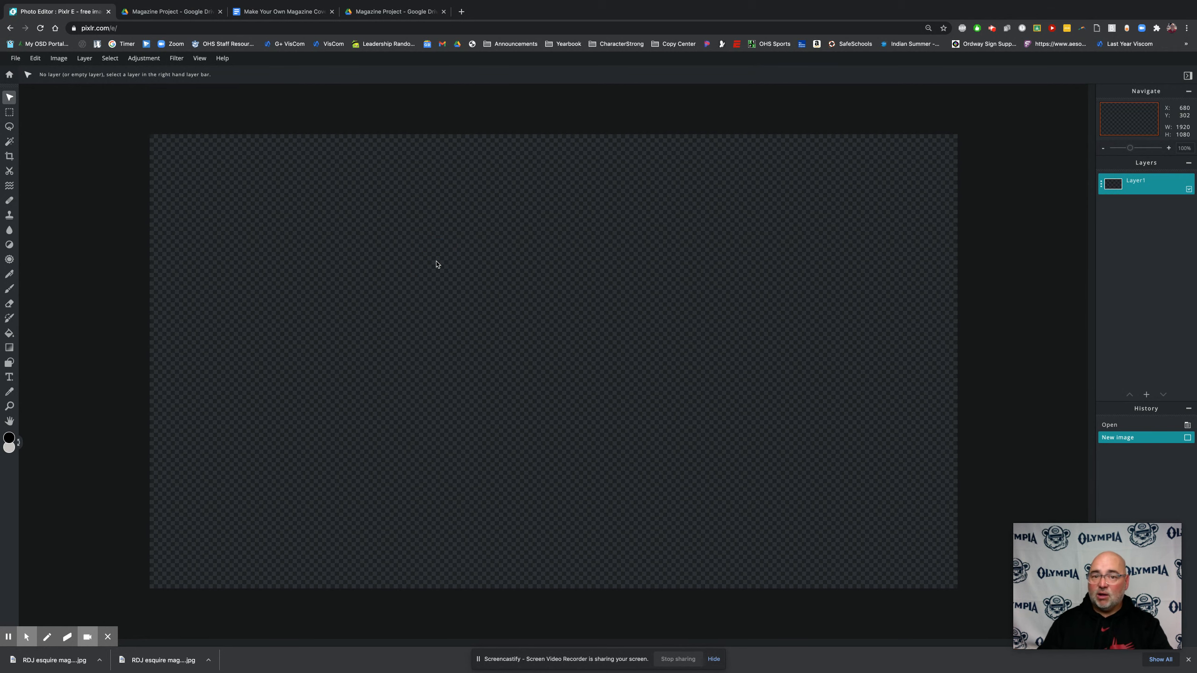
{"action": "mouse_move", "coordinate": [436, 263]}
{"action": "left_mouse_down"}
{"action": "mouse_move", "coordinate": [657, 360]}
{"action": "mouse_move", "coordinate": [901, 408]}
{"action": "mouse_move", "coordinate": [1150, 394]}
{"action": "left_mouse_up"}
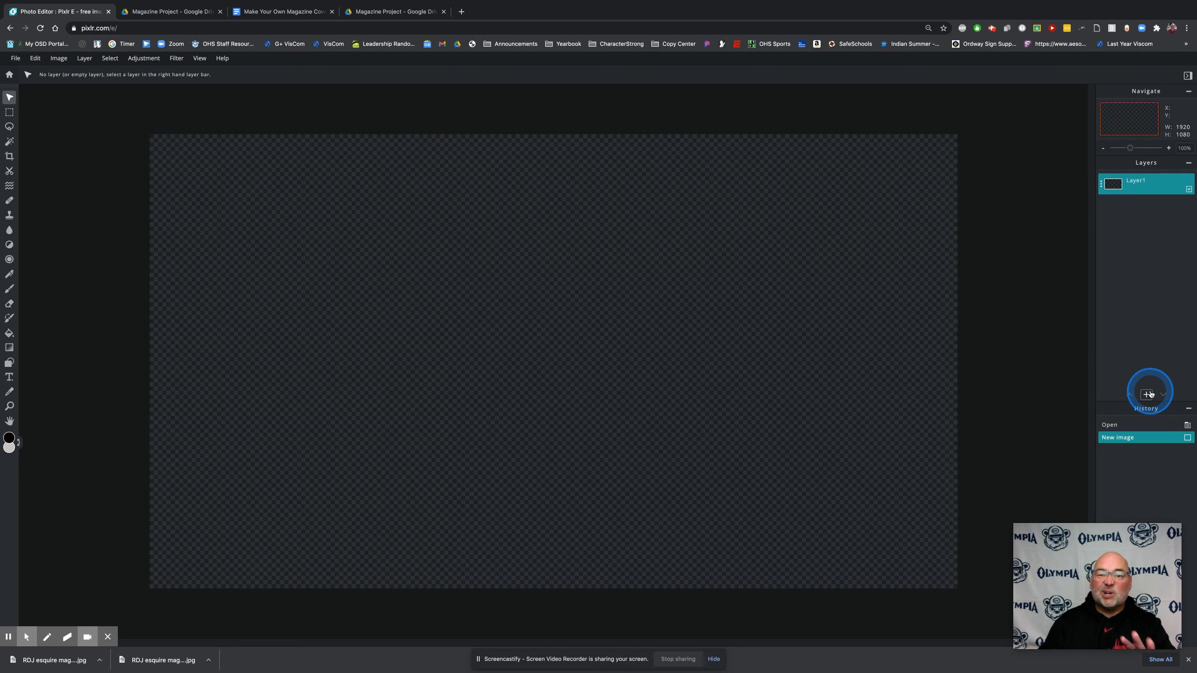
Add the downloaded RDJ esquire mag sample.jpg as a new image layer
{"action": "left_click", "coordinate": [1149, 394]}
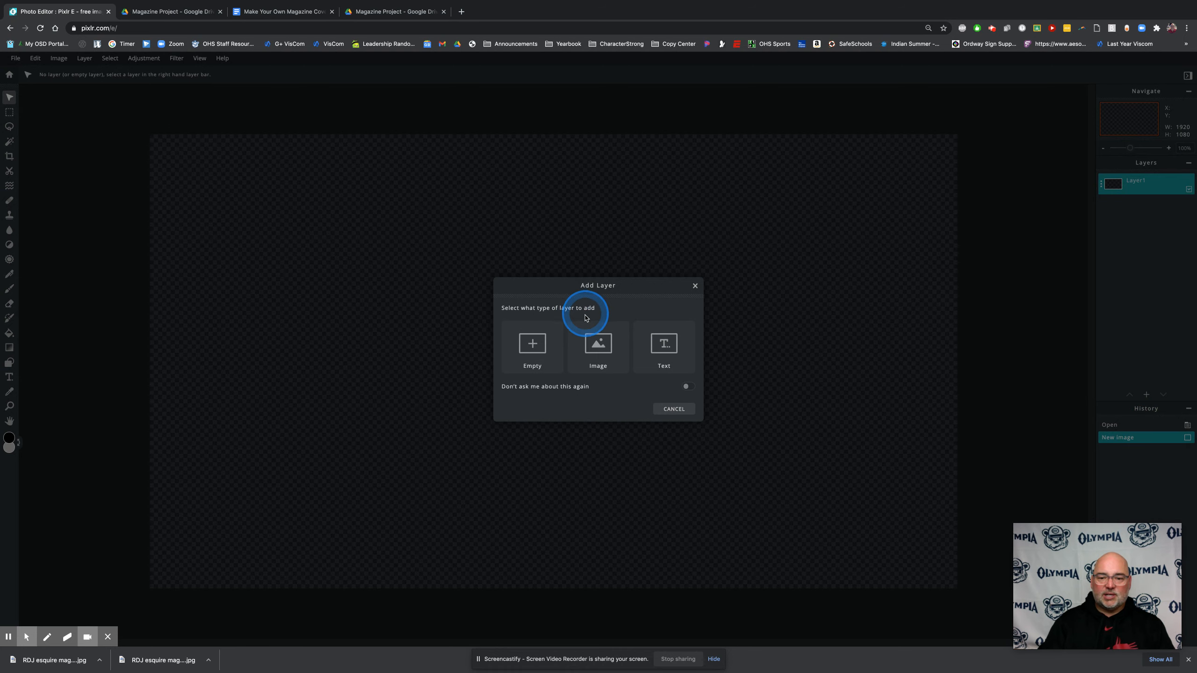
{"action": "left_click", "coordinate": [601, 343]}
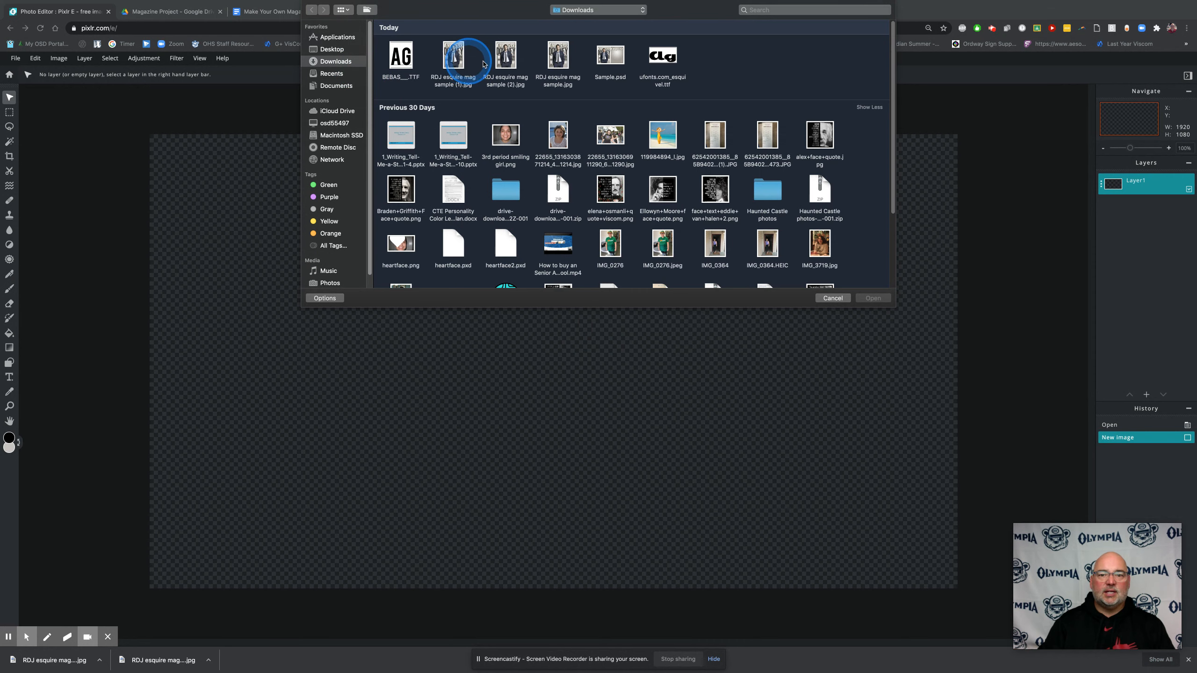
{"action": "double_click", "coordinate": [558, 55]}
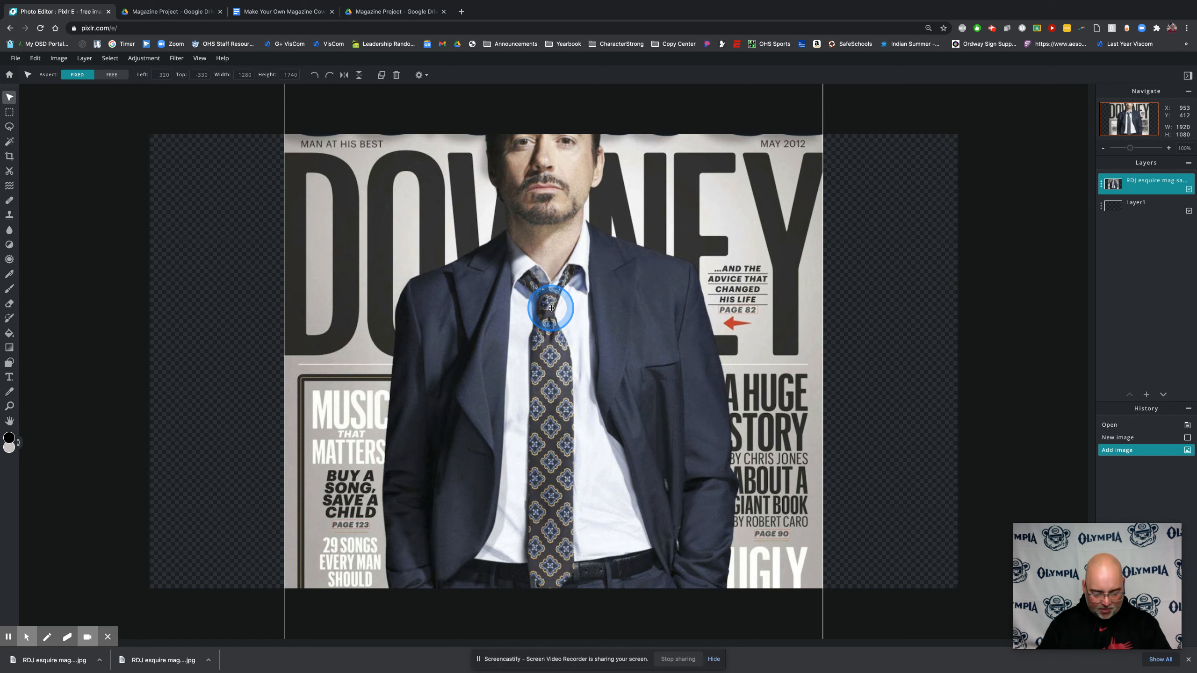
Scale the magazine cover to about 794 x 1079 px so it fills the canvas height, aligned with the canvas's left edge
{"action": "left_click_drag", "start_coordinate": [497, 228], "coordinate": [537, 376]}
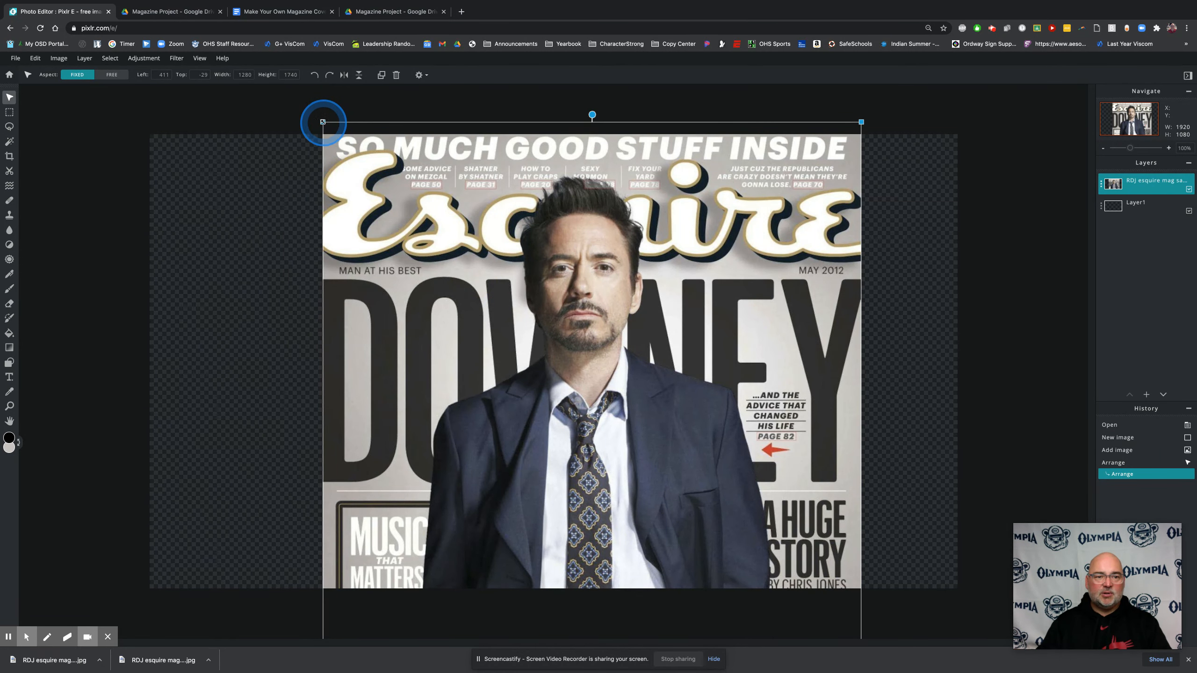
{"action": "left_click_drag", "start_coordinate": [323, 122], "coordinate": [568, 324]}
{"action": "left_click_drag", "start_coordinate": [668, 497], "coordinate": [249, 175]}
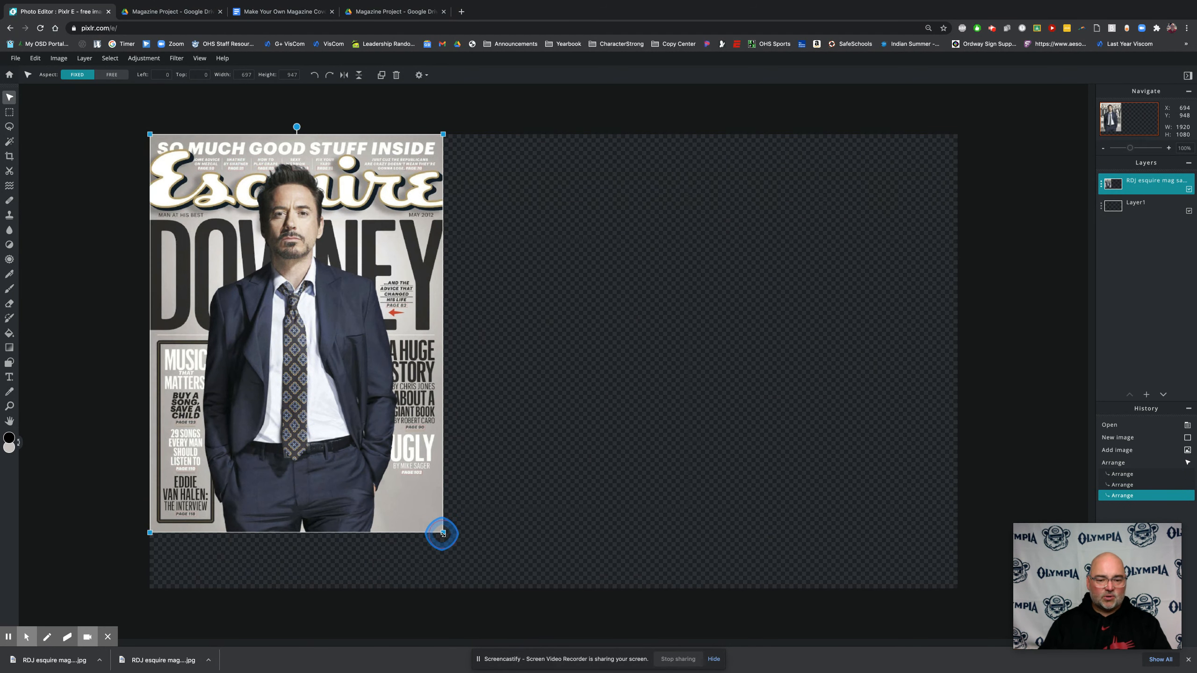
{"action": "left_click_drag", "start_coordinate": [442, 534], "coordinate": [483, 581]}
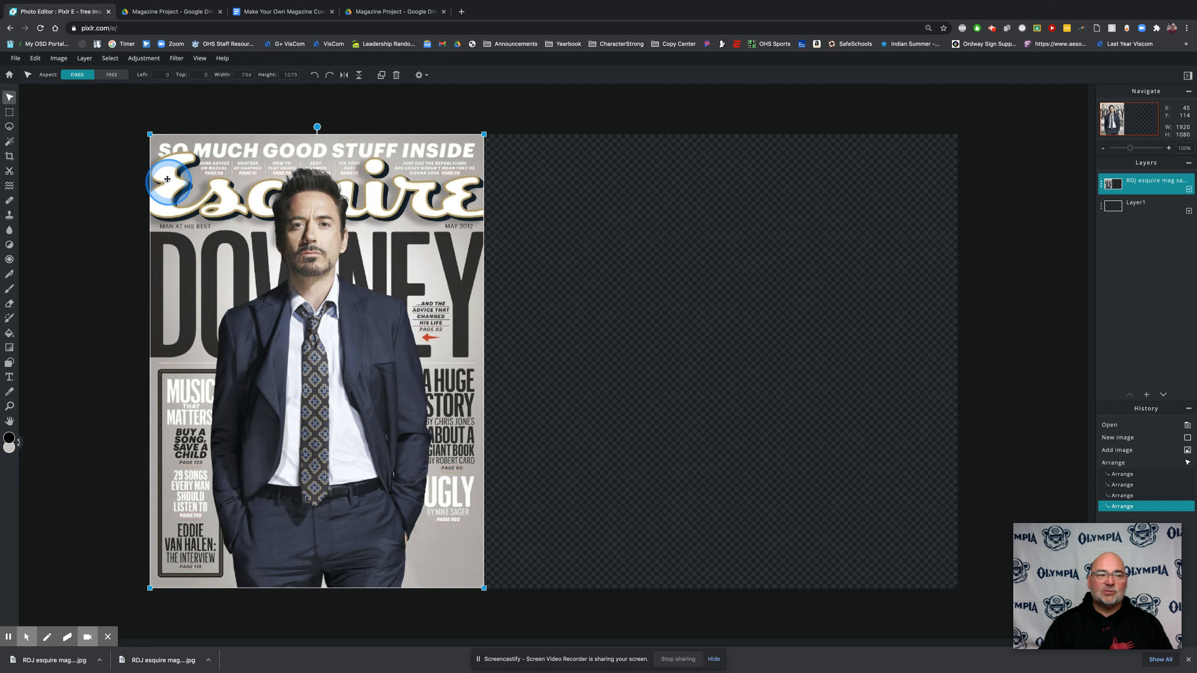
Choose the Marquee Select tool and add an empty layer above the magazine cover
{"action": "left_click", "coordinate": [10, 113]}
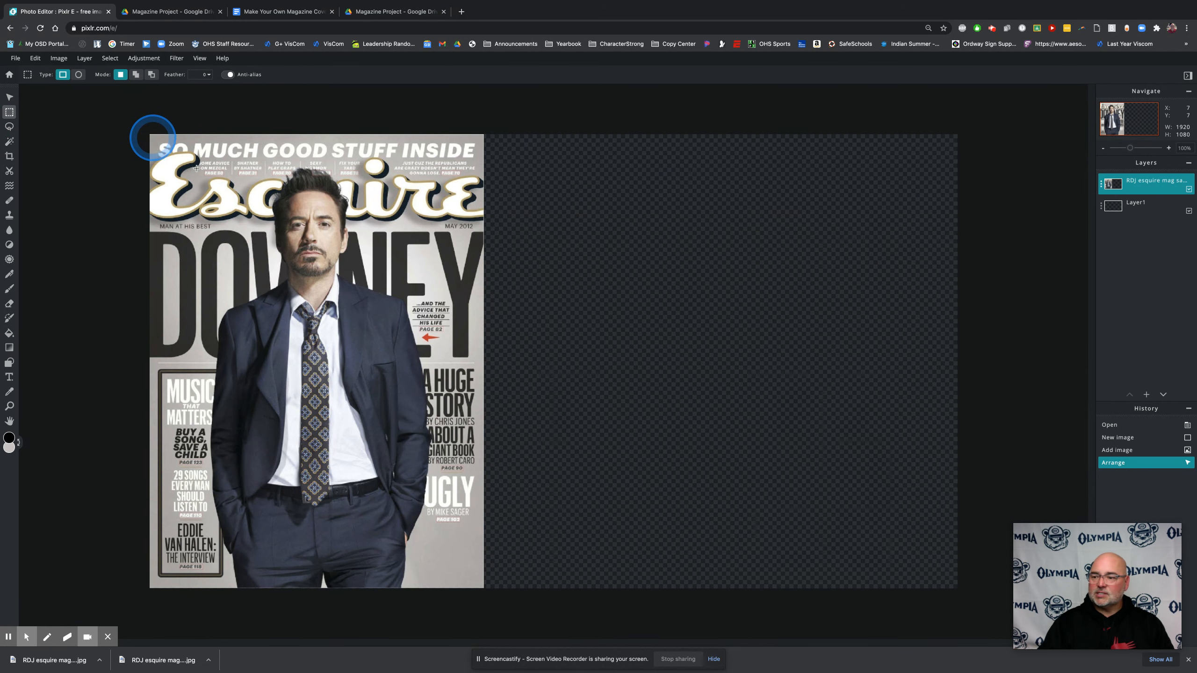
{"action": "left_click", "coordinate": [1146, 396]}
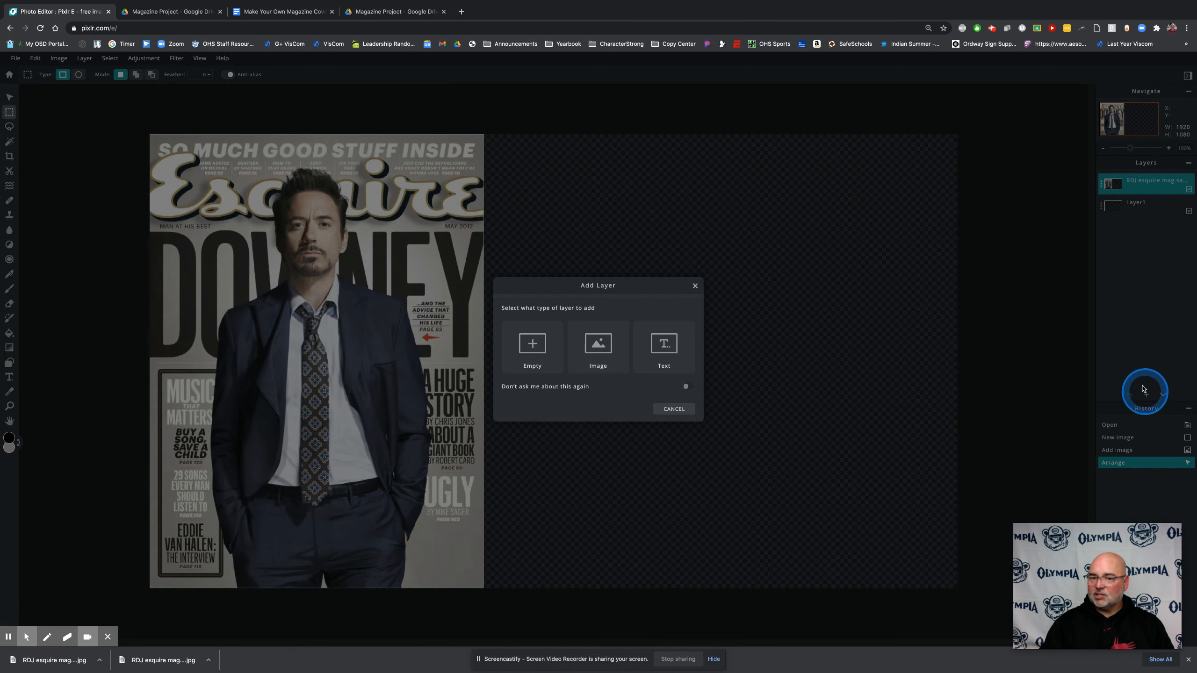
{"action": "left_click", "coordinate": [538, 350]}
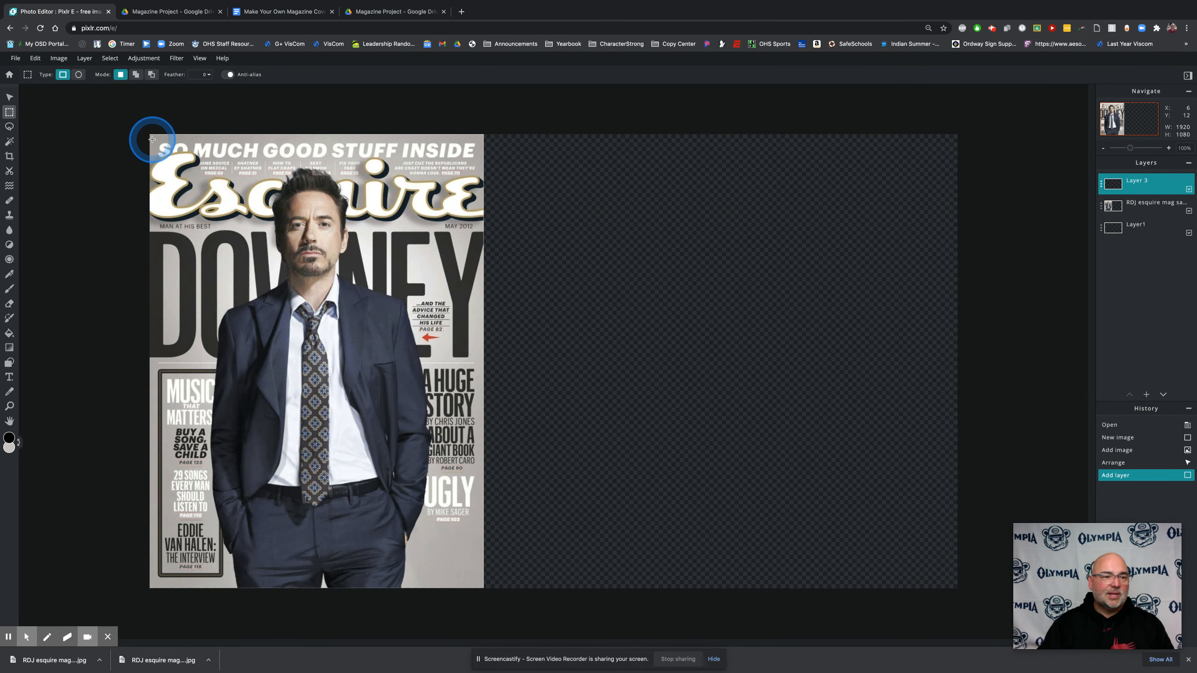
Marquee-select the cover's outline, about 793 x 1076 px, and move the selection onto the empty canvas just right of the cover
{"action": "left_click_drag", "start_coordinate": [148, 133], "coordinate": [271, 300]}
{"action": "left_click_drag", "start_coordinate": [378, 460], "coordinate": [483, 588]}
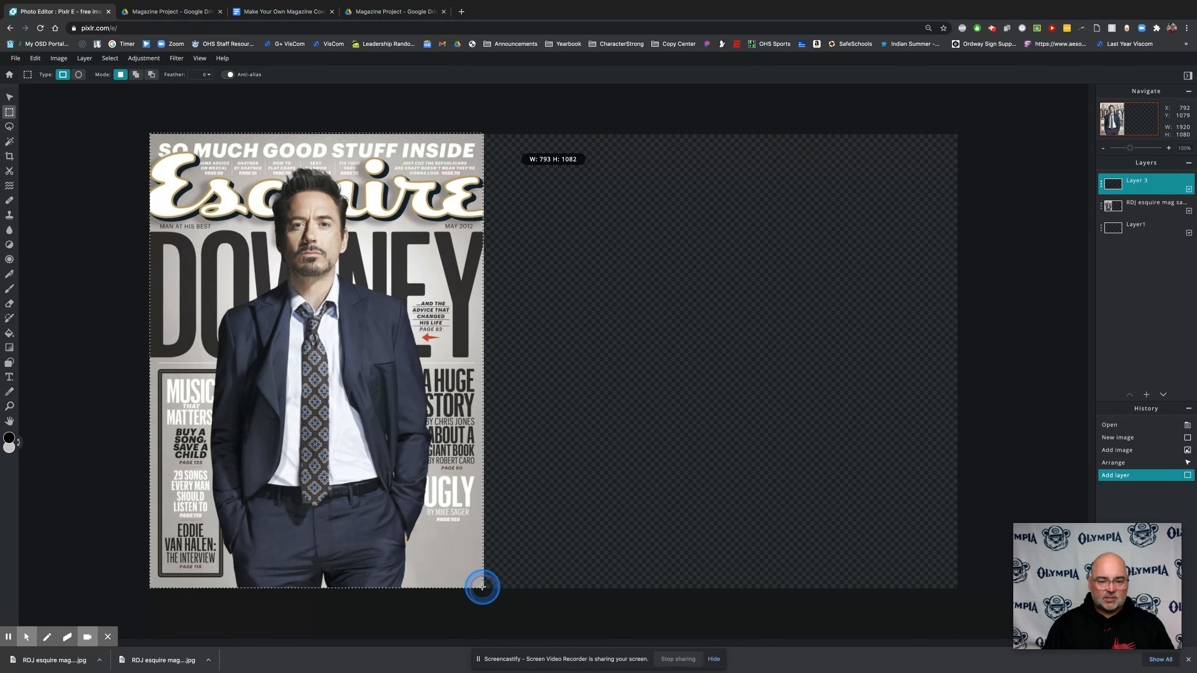
{"action": "left_click_drag", "start_coordinate": [483, 586], "coordinate": [482, 586]}
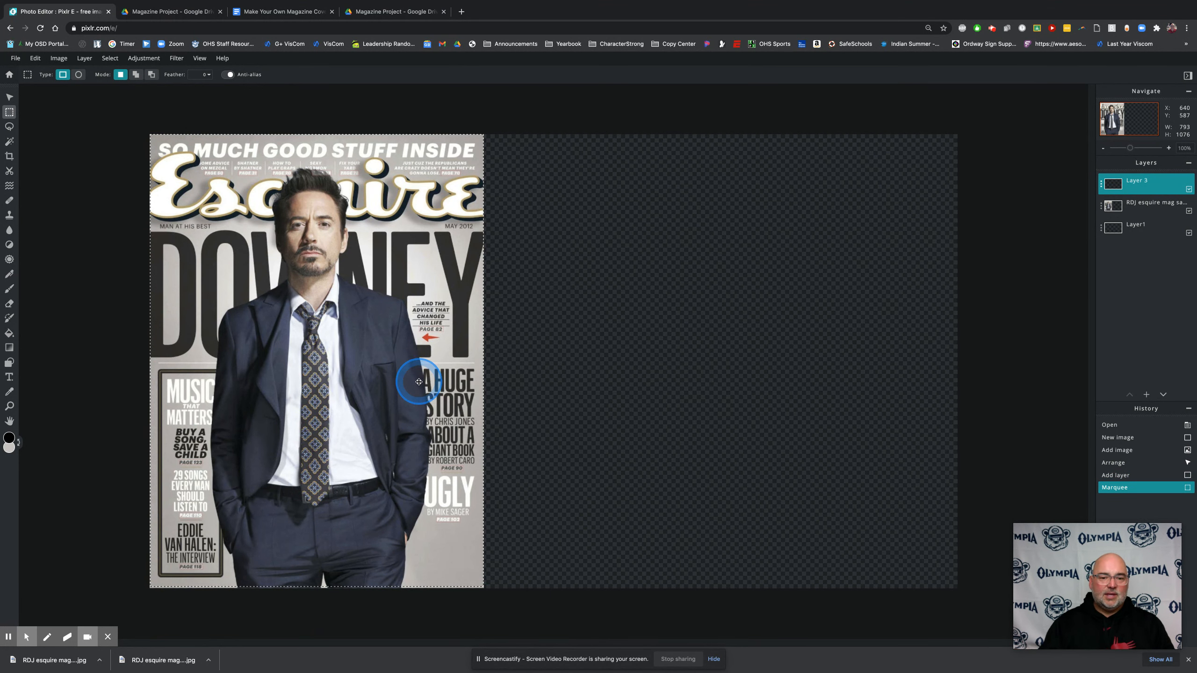
{"action": "key", "text": "v"}
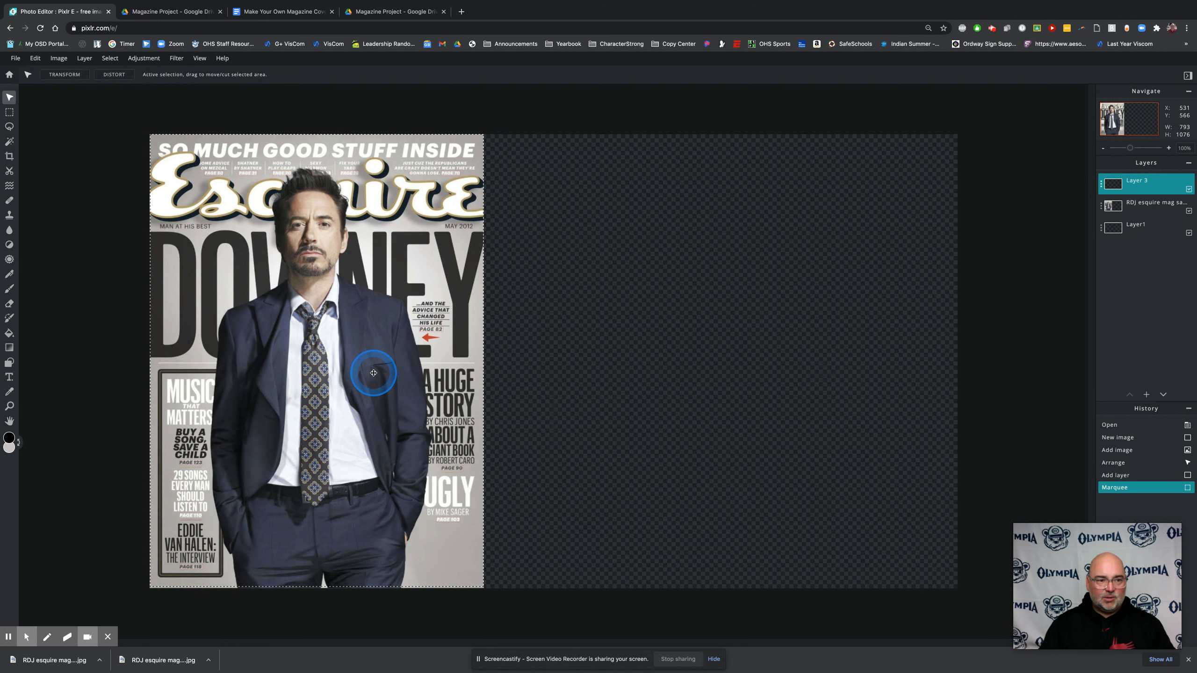
{"action": "left_click_drag", "start_coordinate": [408, 349], "coordinate": [711, 350]}
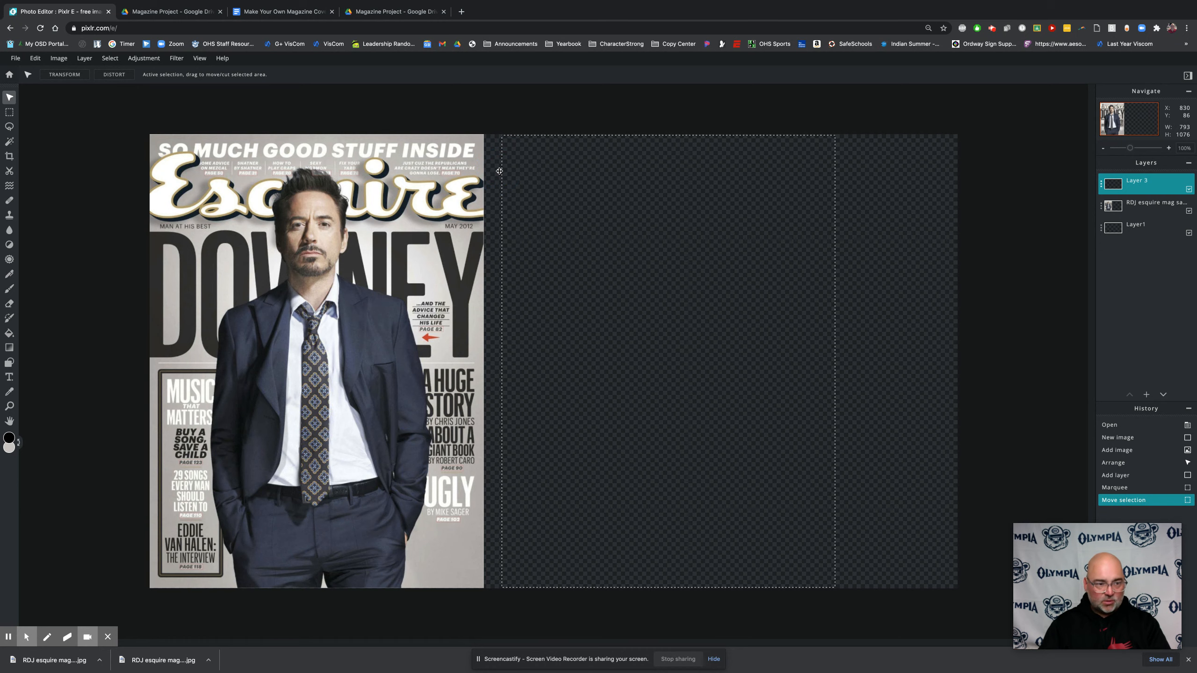
Paint black test brush strokes across the selection's left boundary, and undo them
{"action": "key", "text": "b"}
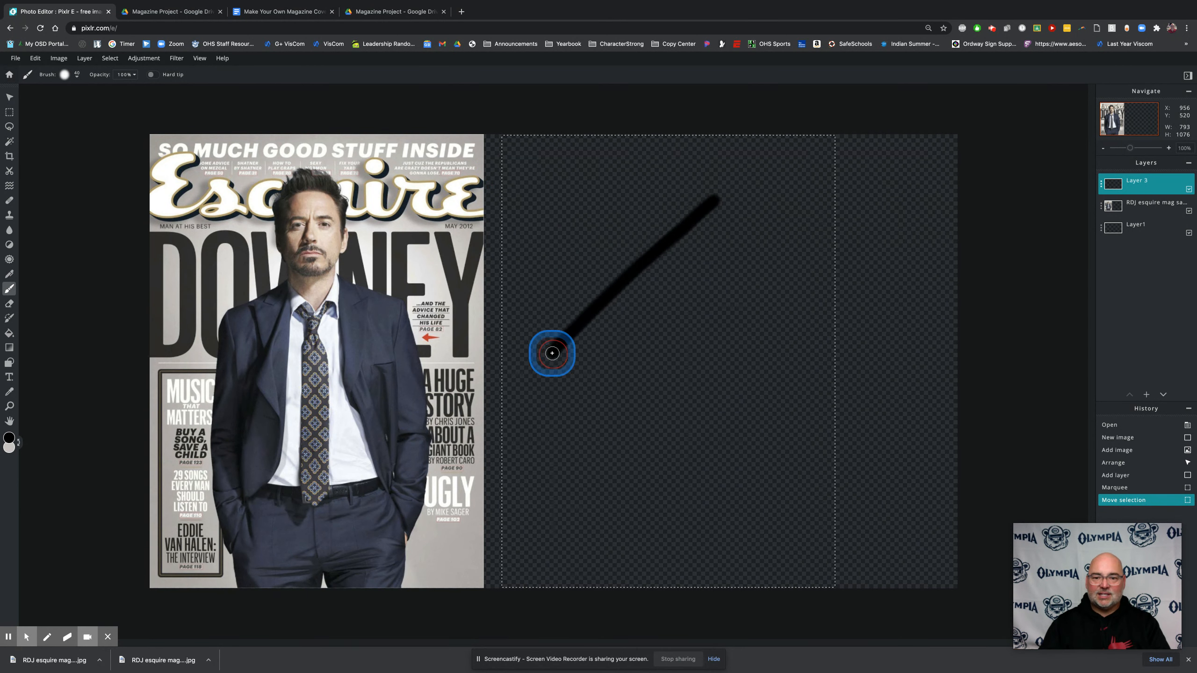
{"action": "left_click_drag", "start_coordinate": [552, 353], "coordinate": [282, 396]}
{"action": "left_click_drag", "start_coordinate": [553, 270], "coordinate": [420, 292]}
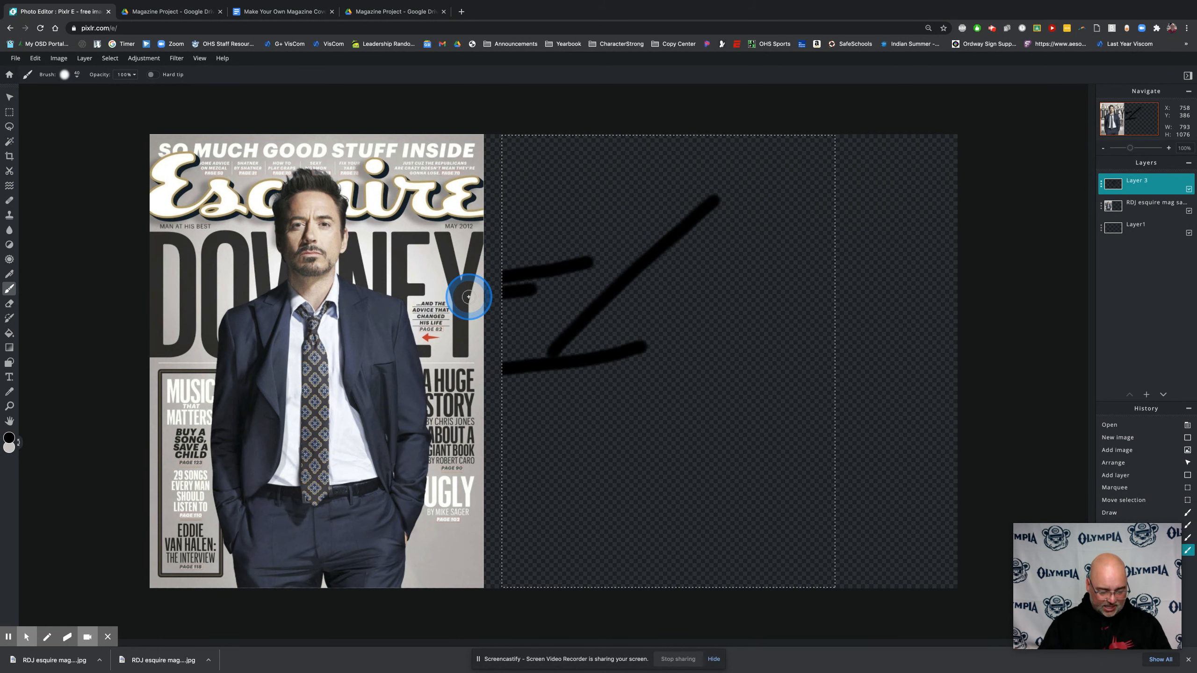
{"action": "key", "text": "ctrl+z"}
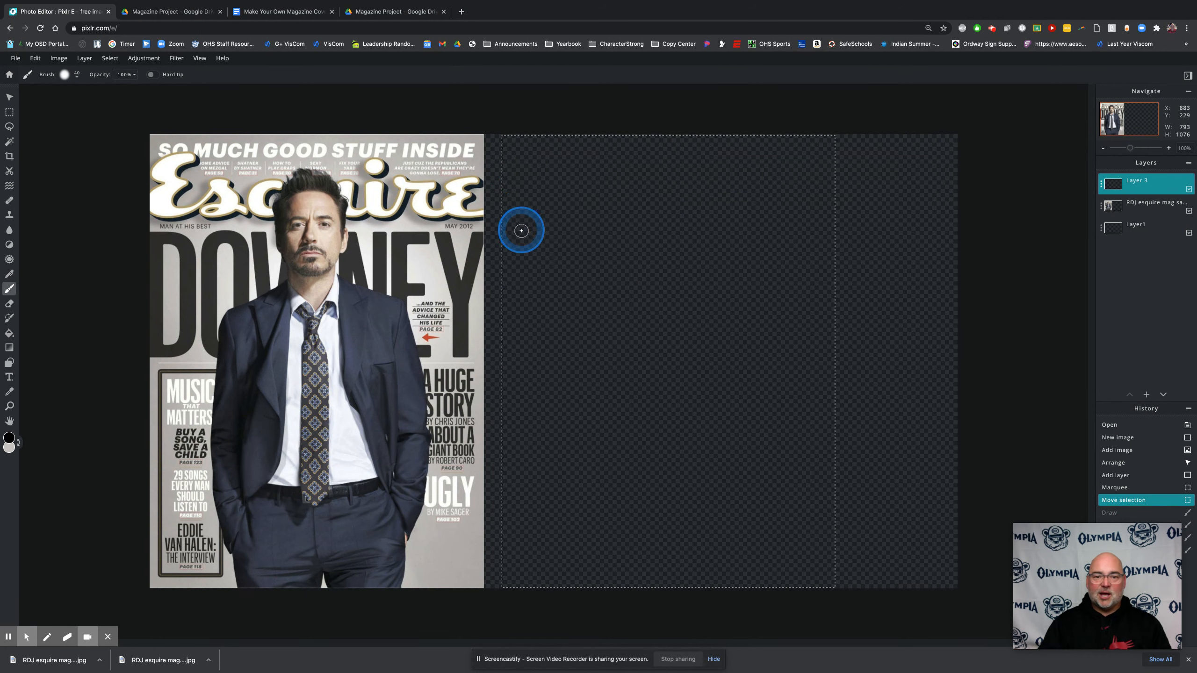
Choose the Gradient tool and set its type to Radial
{"action": "left_click", "coordinate": [10, 348]}
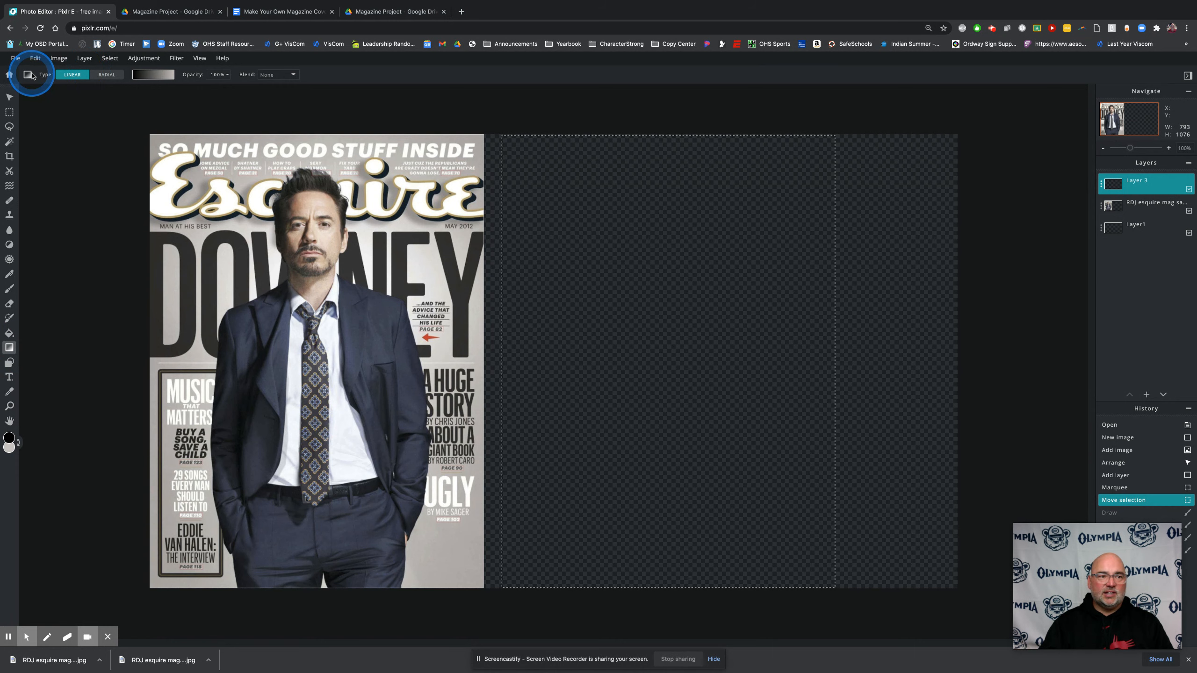
{"action": "left_click", "coordinate": [72, 75]}
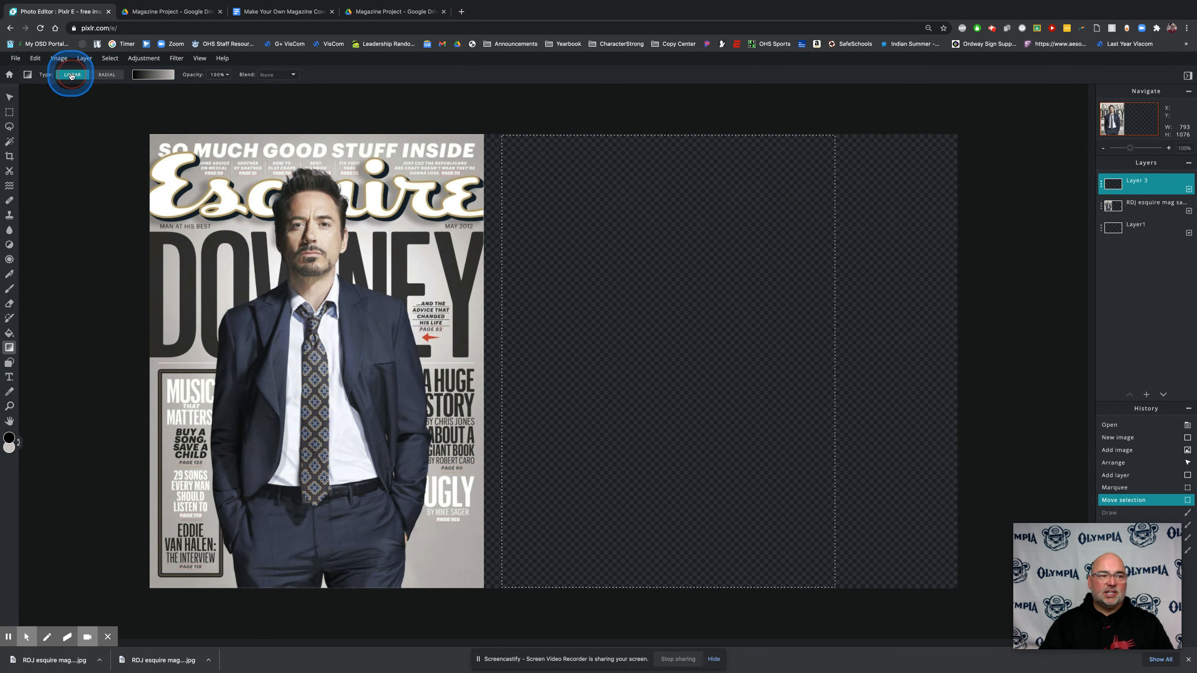
{"action": "left_click", "coordinate": [107, 75]}
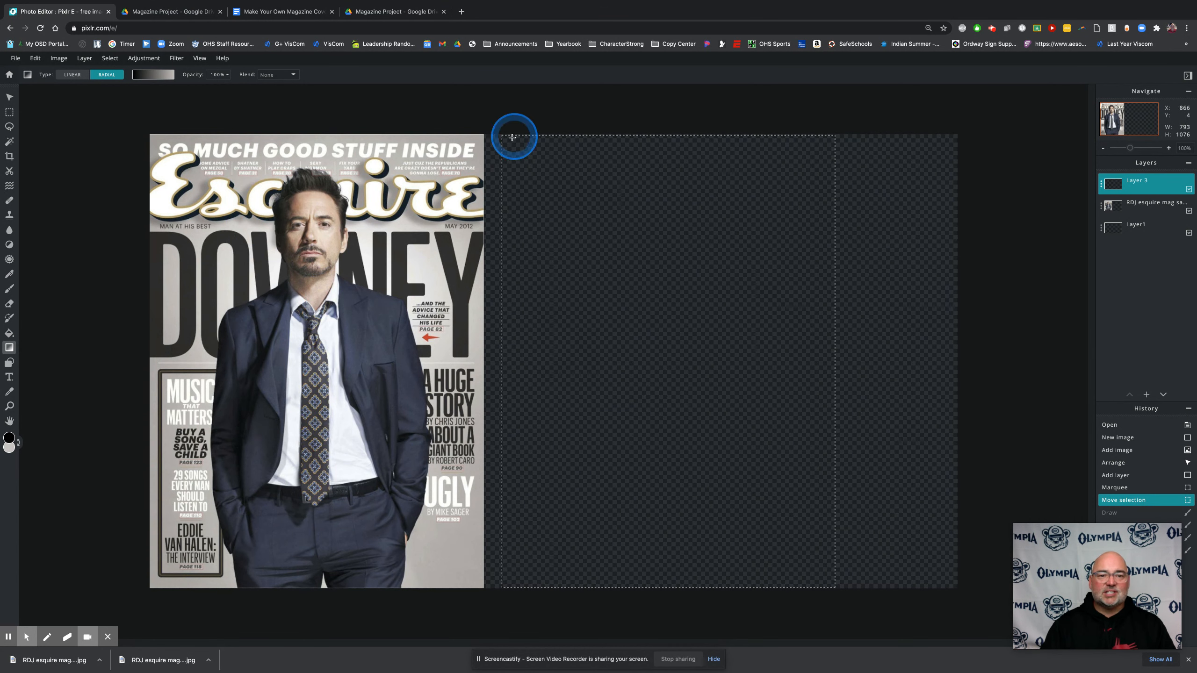
Set the gradient's start colour to off-white #F1F1F3, sampled from the bright background between the cover's large headline letters
{"action": "left_click", "coordinate": [157, 77]}
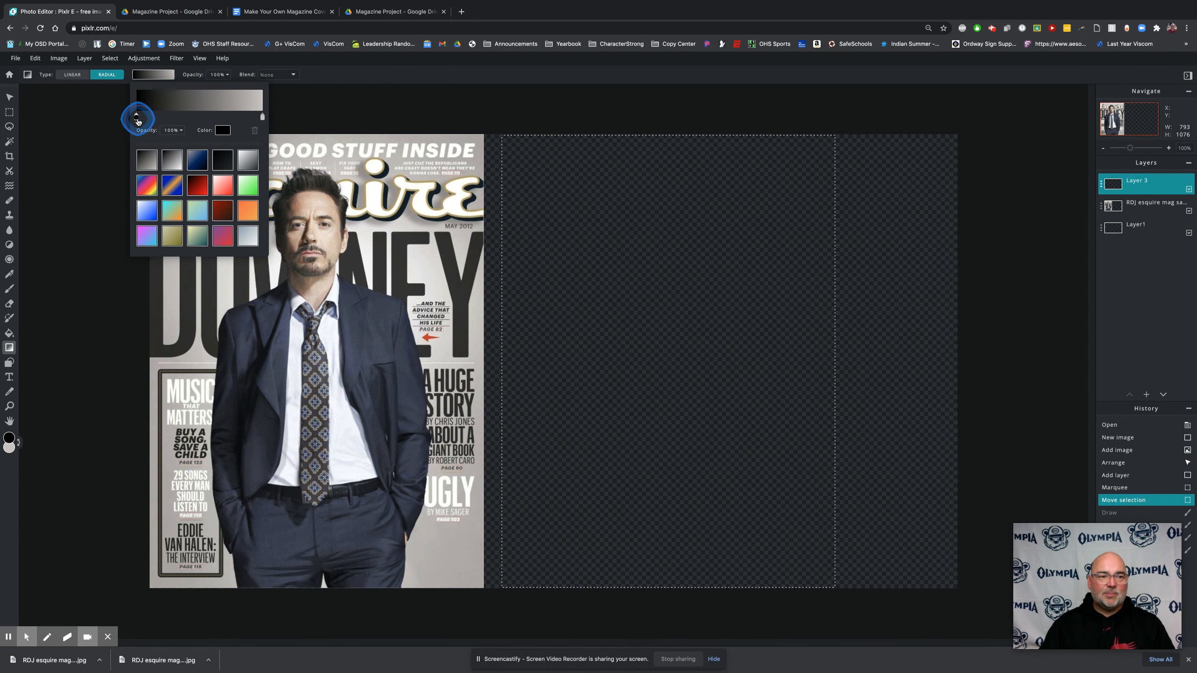
{"action": "left_click", "coordinate": [217, 130]}
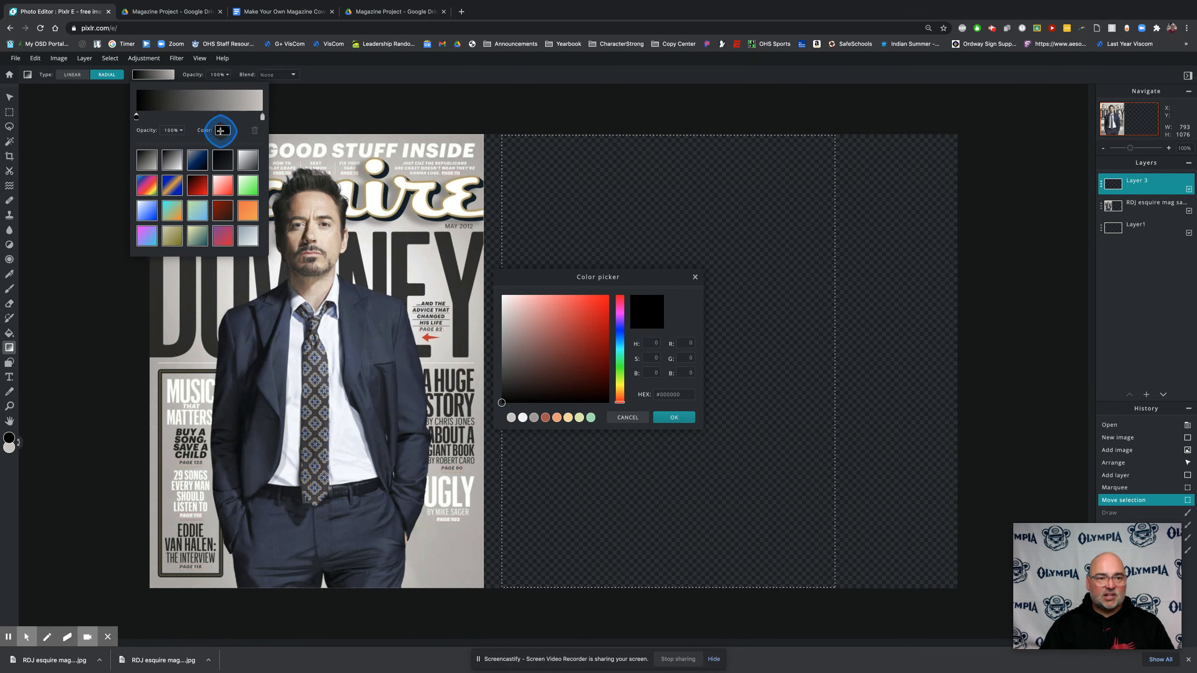
{"action": "left_click_drag", "start_coordinate": [606, 281], "coordinate": [519, 312]}
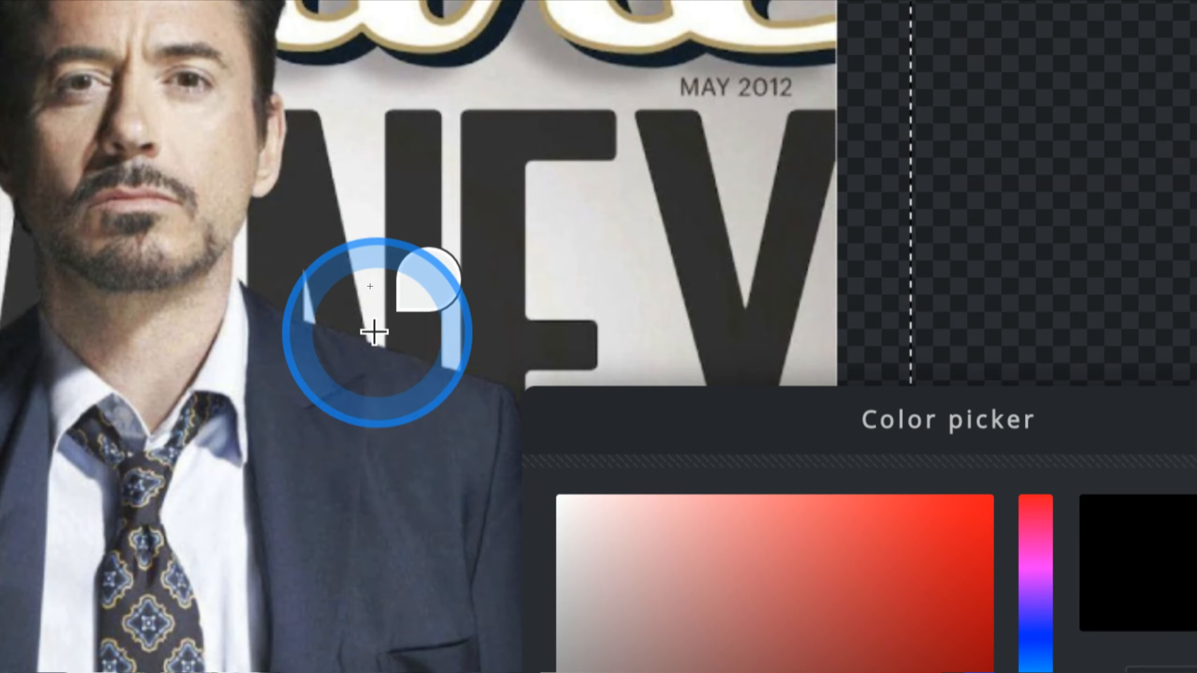
{"action": "left_click", "coordinate": [374, 332]}
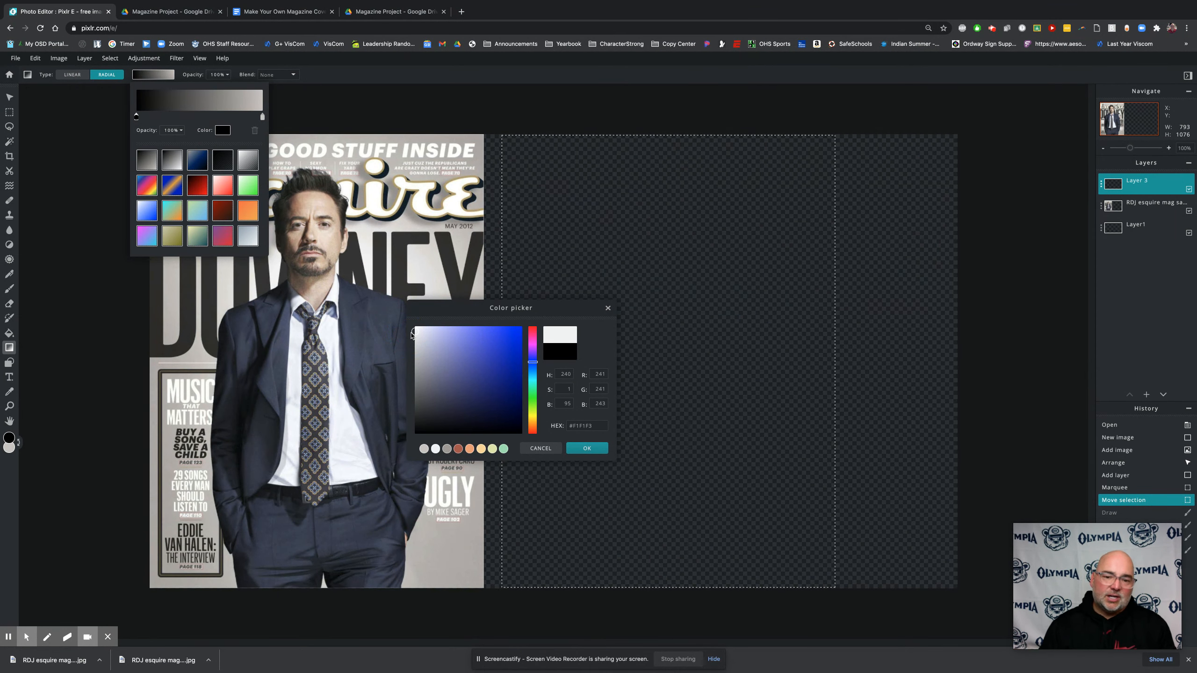
{"action": "left_click", "coordinate": [587, 448]}
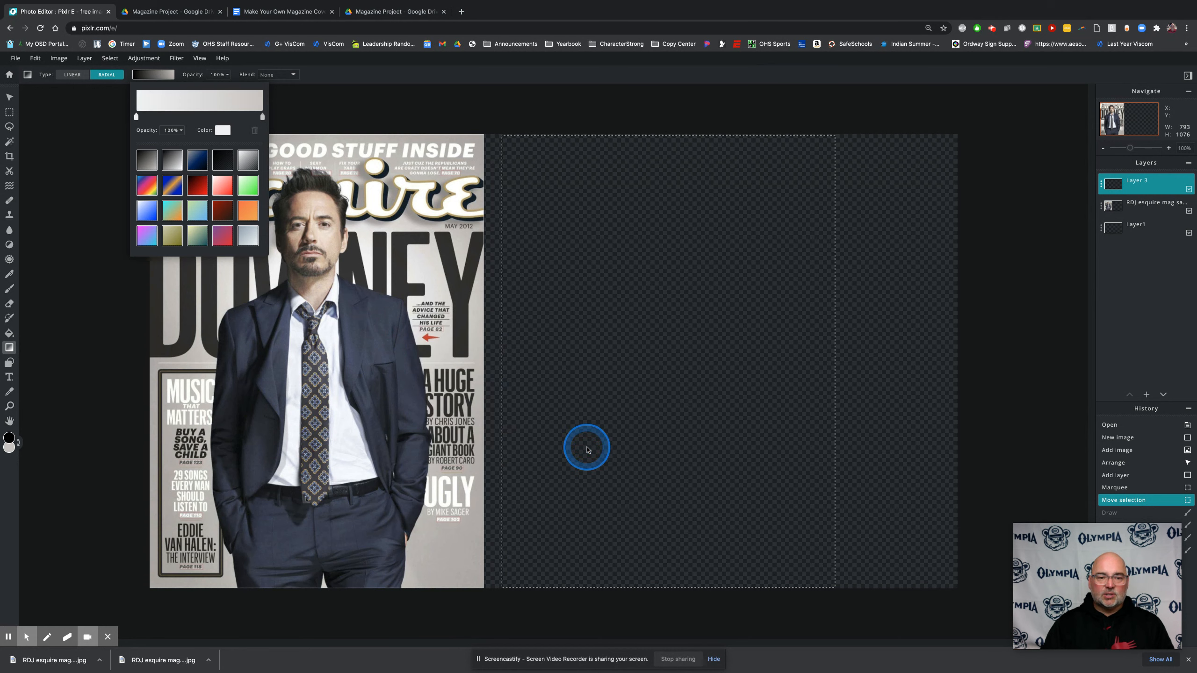
Set the gradient's end colour to grey #A49F9C, sampled from the magazine cover's upper-right corner
{"action": "left_click", "coordinate": [262, 117]}
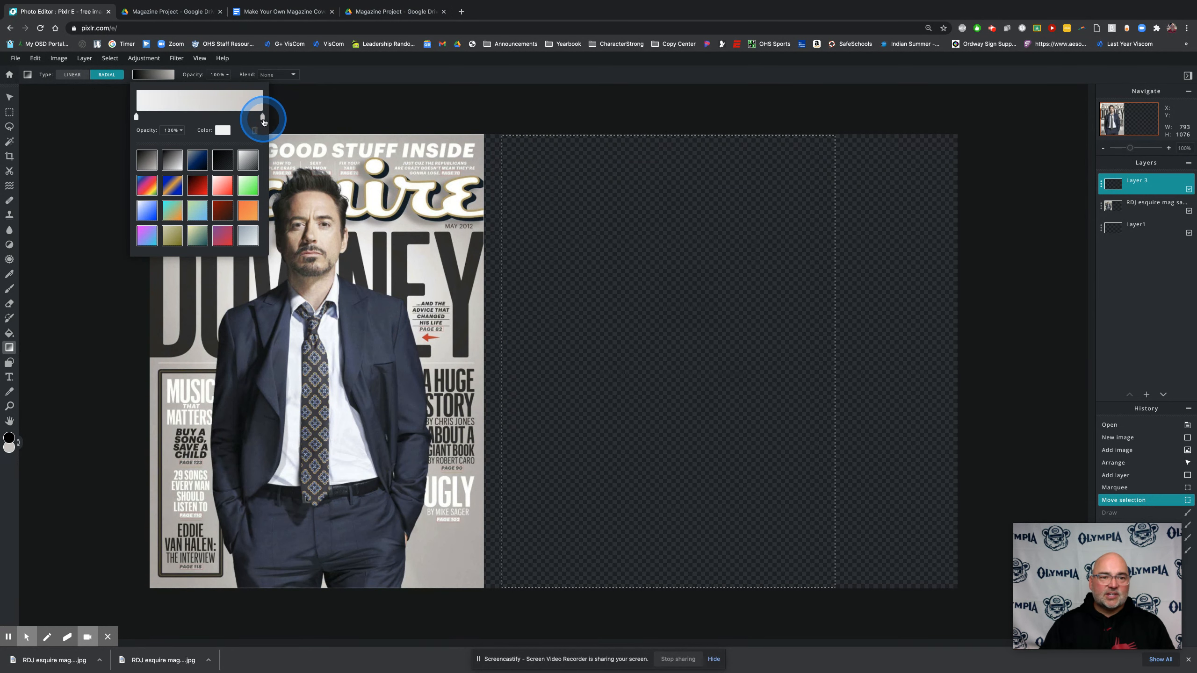
{"action": "left_click", "coordinate": [225, 131]}
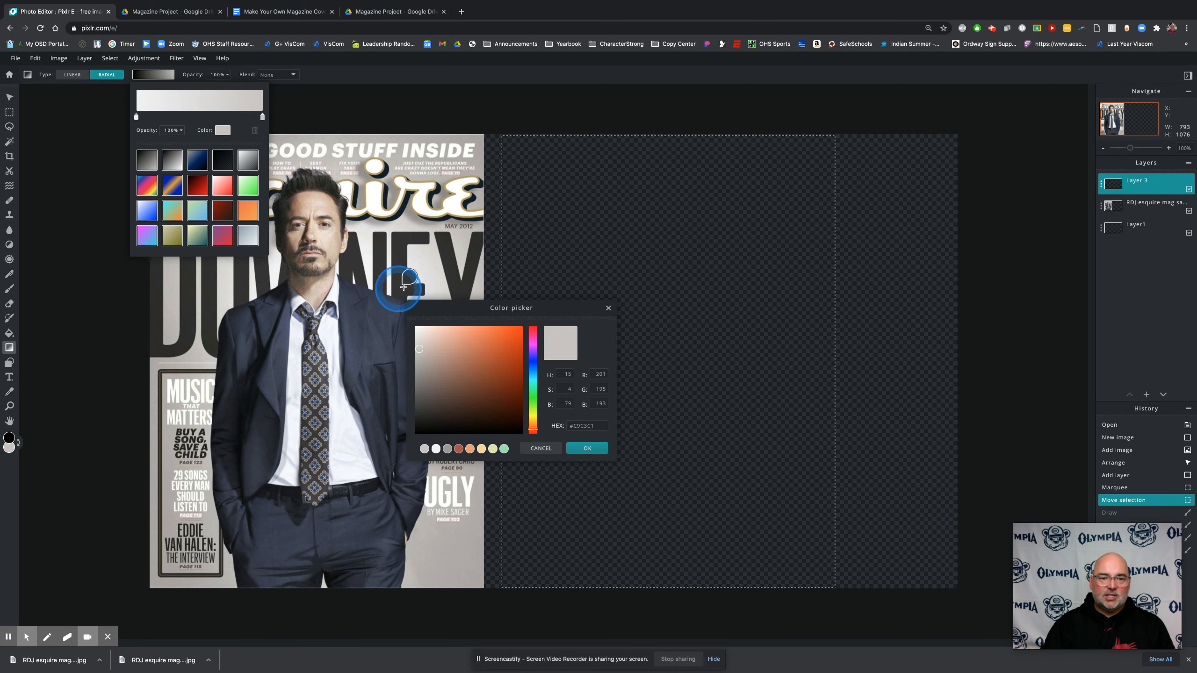
{"action": "left_click_drag", "start_coordinate": [456, 309], "coordinate": [444, 134]}
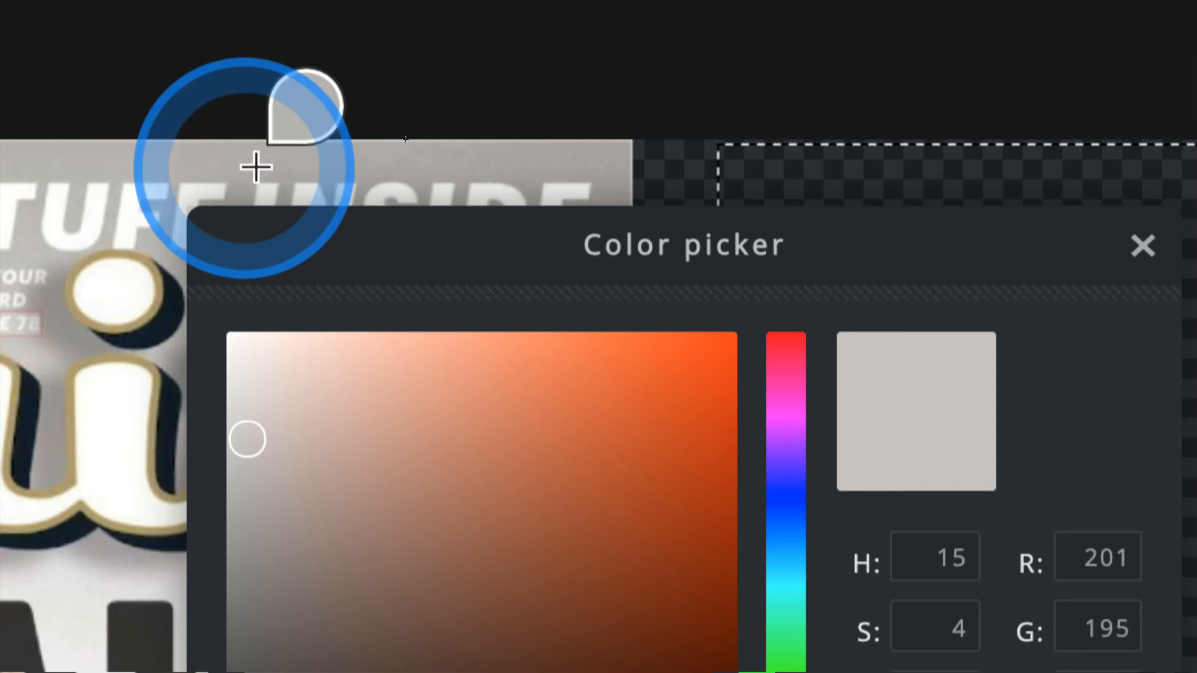
{"action": "left_click", "coordinate": [620, 148]}
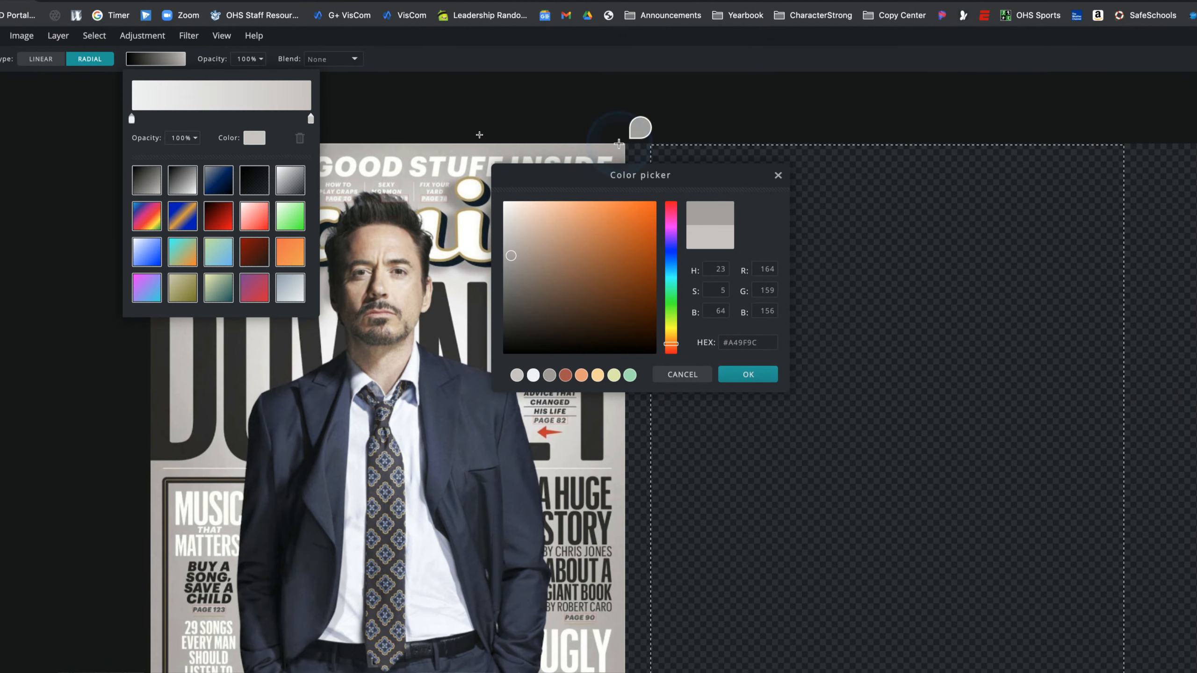
{"action": "left_click", "coordinate": [749, 374]}
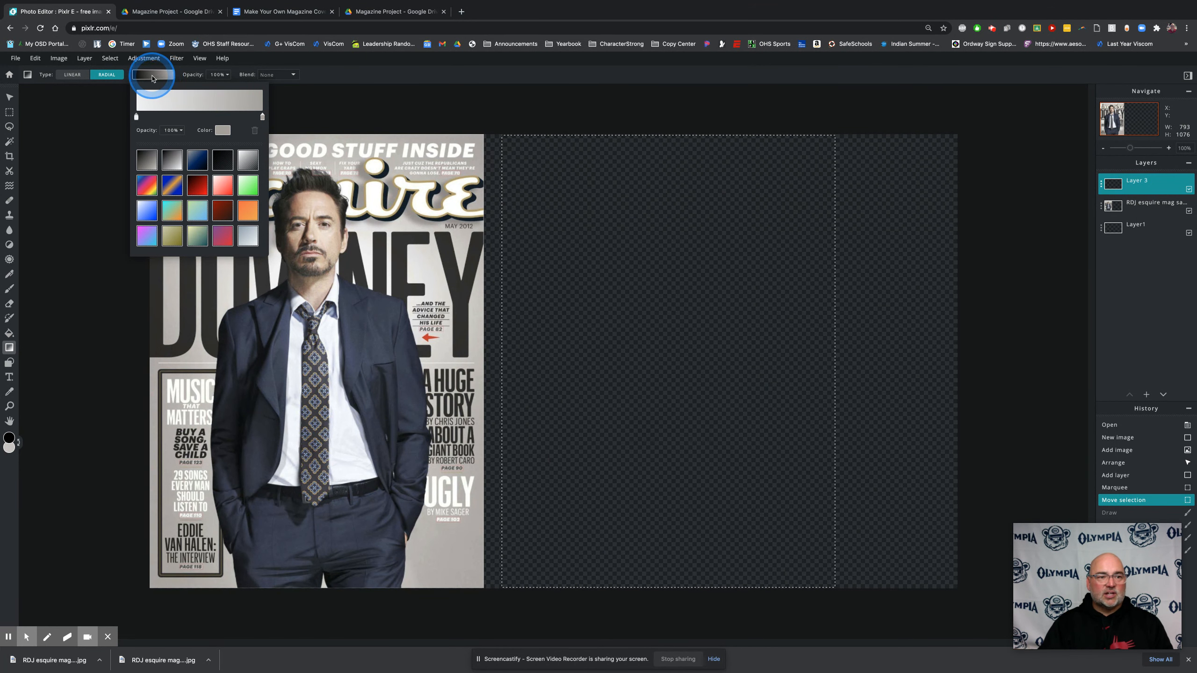
Fill the selection with the radial gradient, running from its centre to its upper-right corner, and deselect
{"action": "left_click", "coordinate": [159, 77]}
{"action": "left_click_drag", "start_coordinate": [411, 184], "coordinate": [665, 359]}
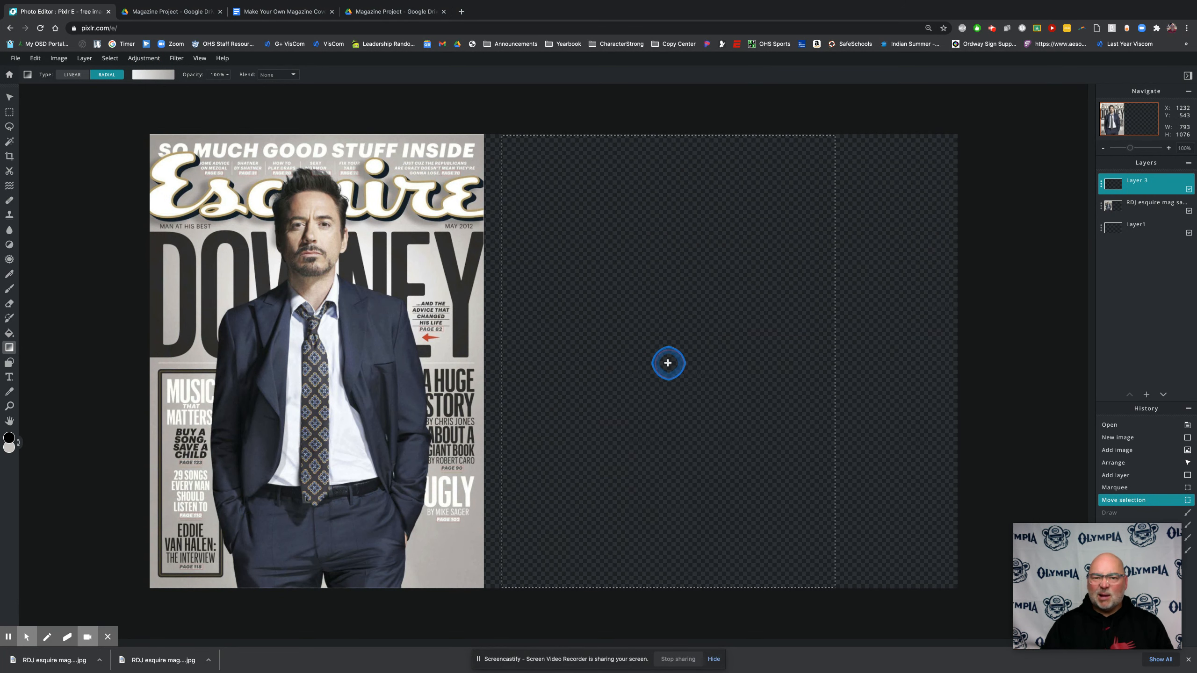
{"action": "left_click_drag", "start_coordinate": [668, 362], "coordinate": [795, 183]}
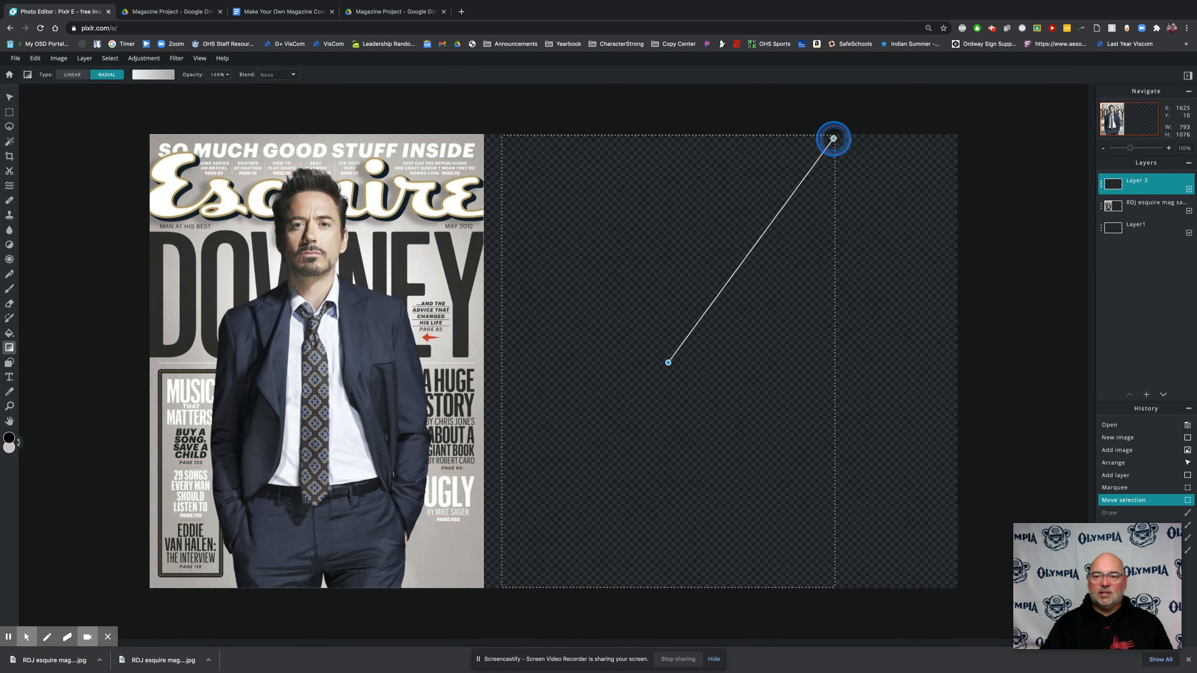
{"action": "left_click_drag", "start_coordinate": [833, 137], "coordinate": [833, 137]}
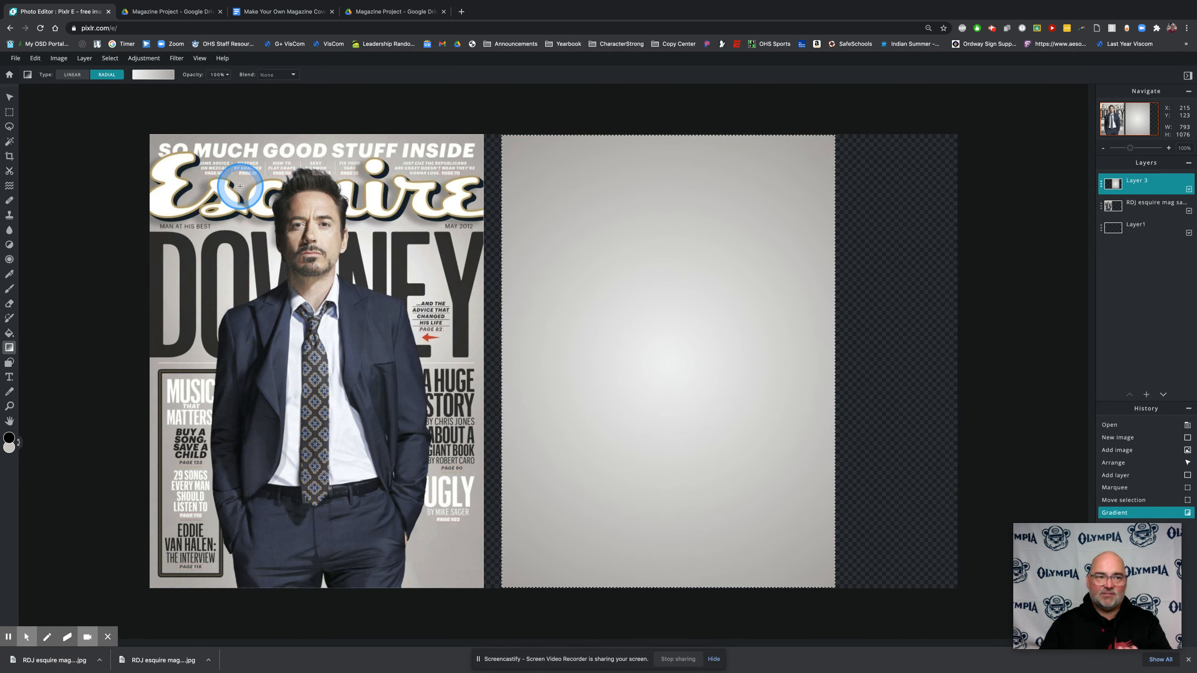
{"action": "left_click", "coordinate": [109, 59]}
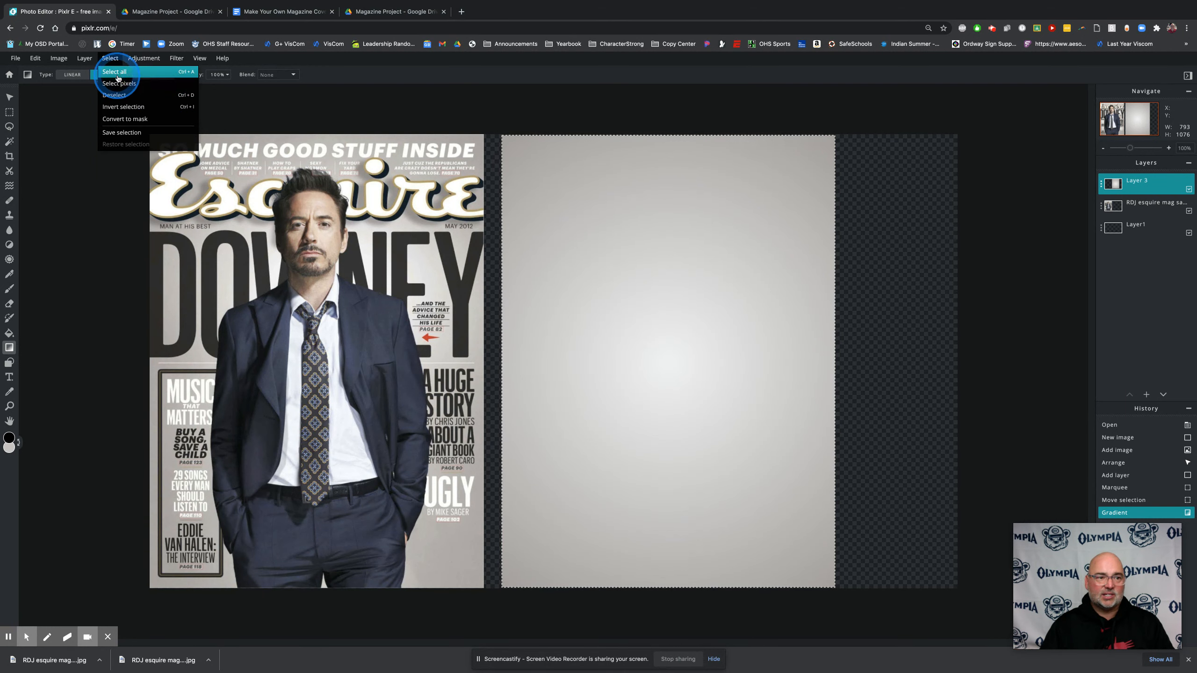
{"action": "left_click", "coordinate": [111, 61]}
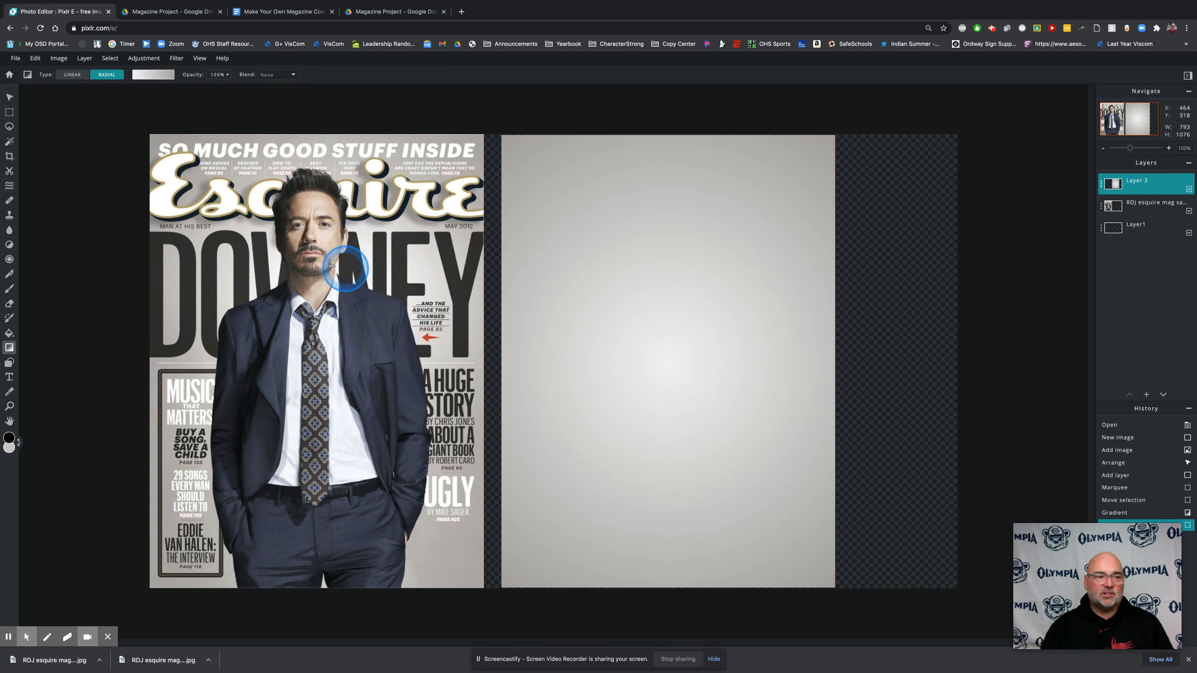
Crop the empty strip beyond the gradient's right edge, reducing the canvas to 1628 x 1080 px
{"action": "left_click", "coordinate": [9, 159]}
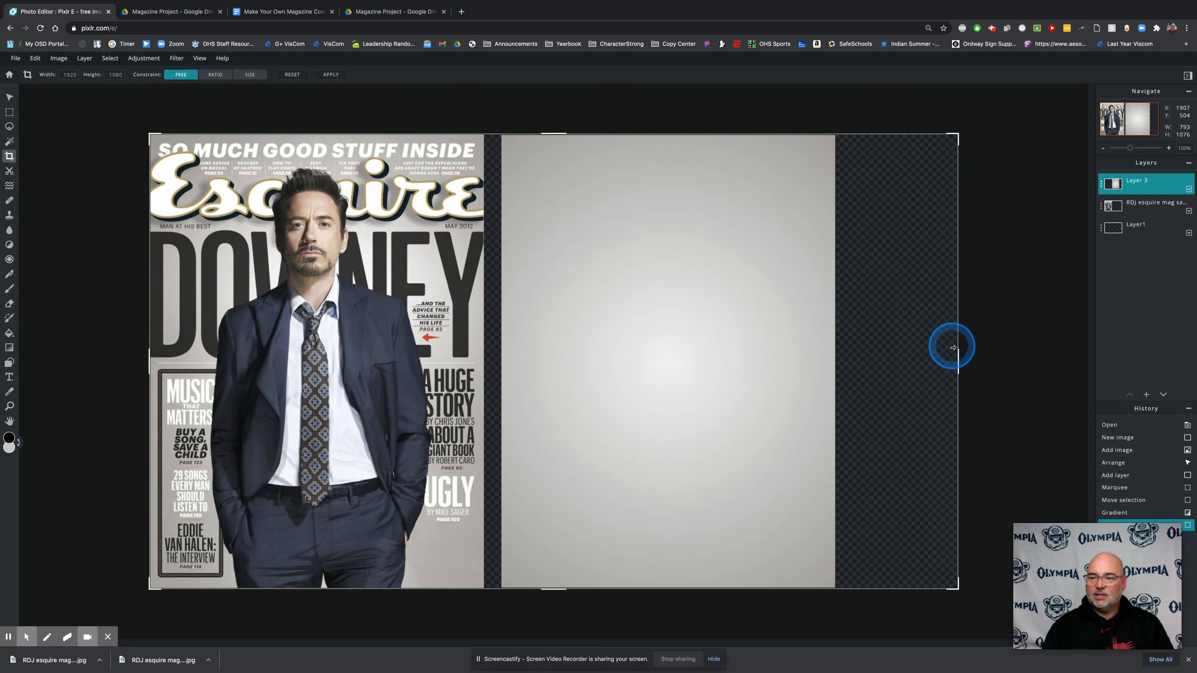
{"action": "left_click_drag", "start_coordinate": [958, 358], "coordinate": [835, 358]}
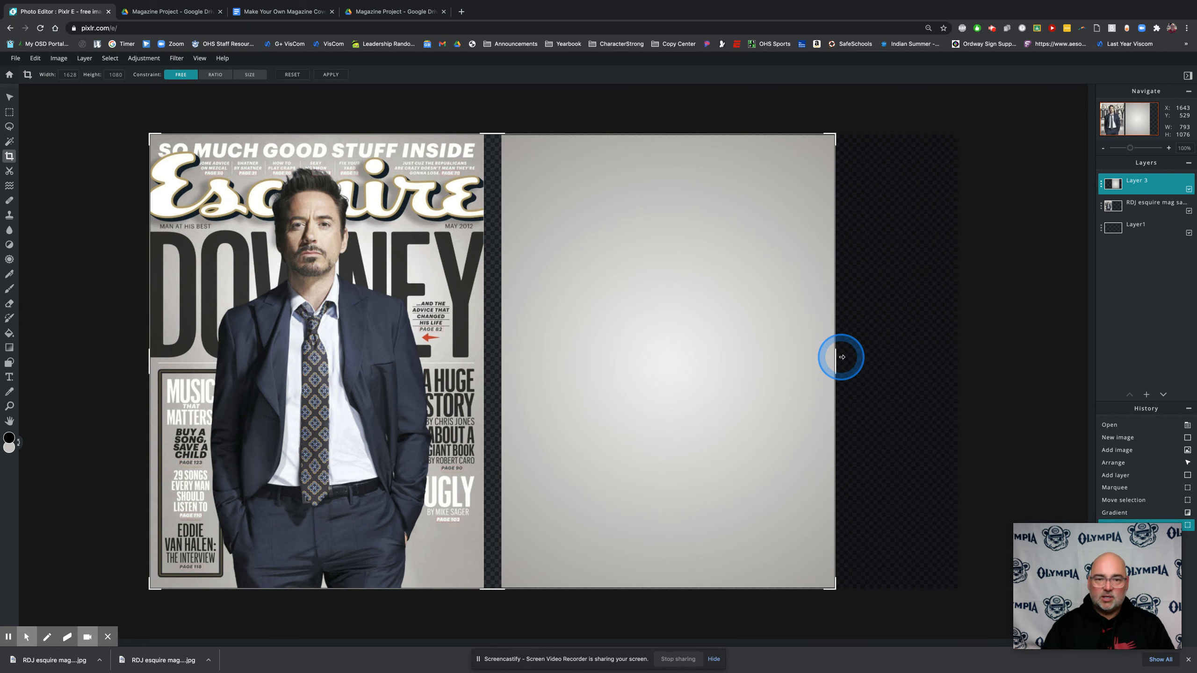
{"action": "key", "text": "Return"}
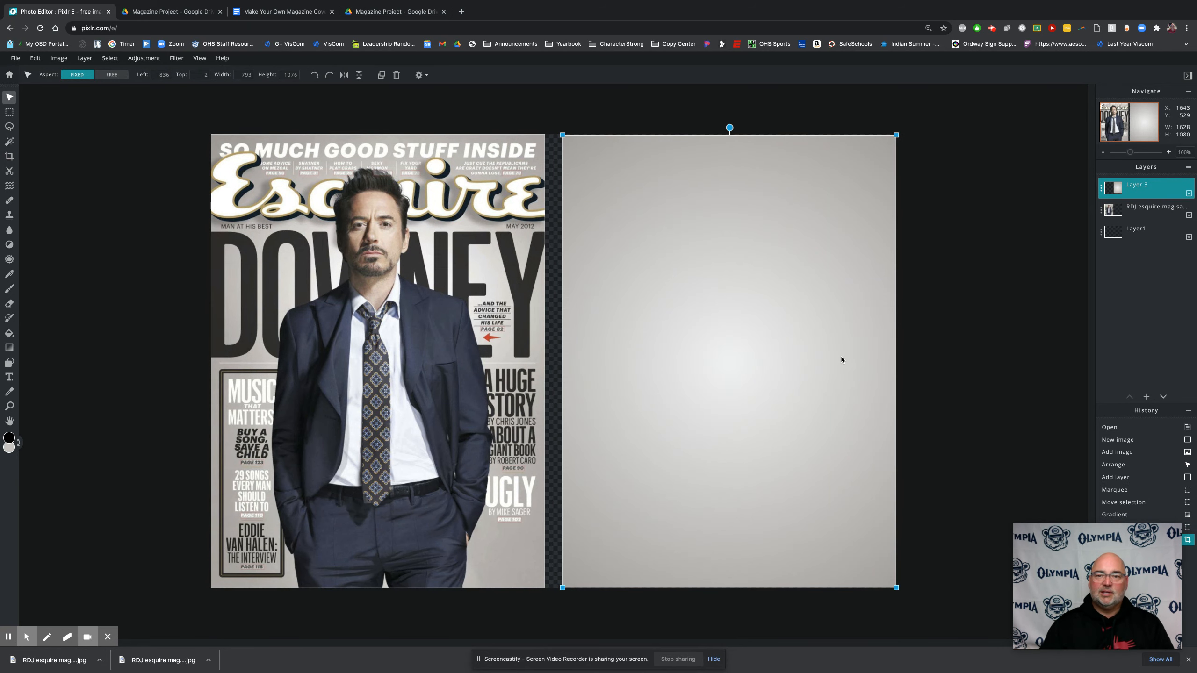